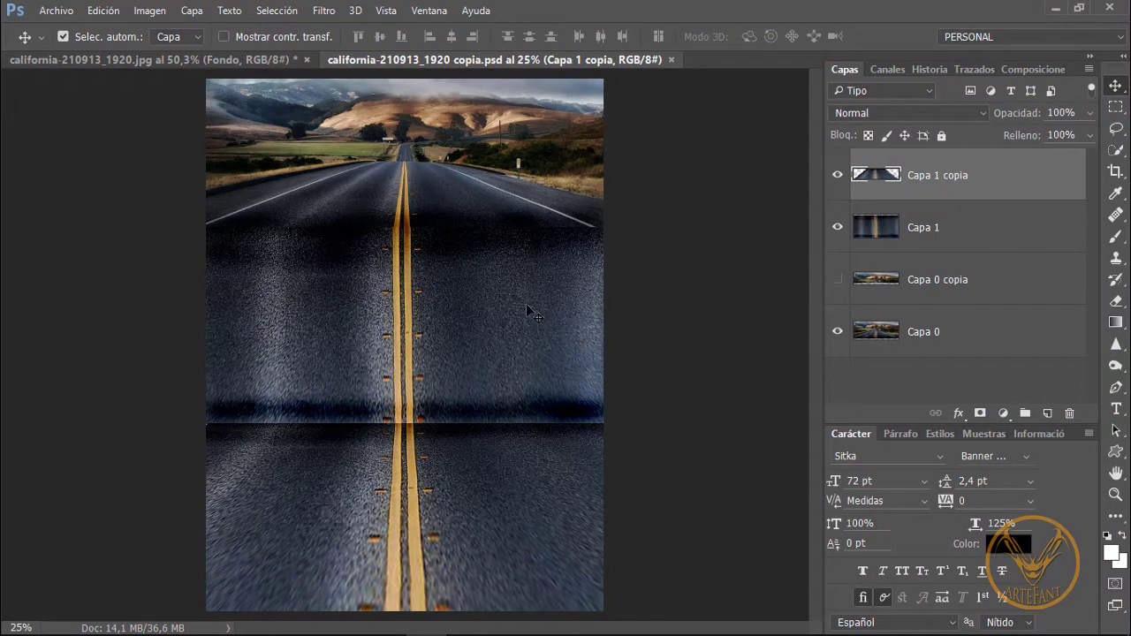
Step: Select Capa 1, then close 'california-210913_1920 copia.psd' to return to the original jpg
click(498, 302)
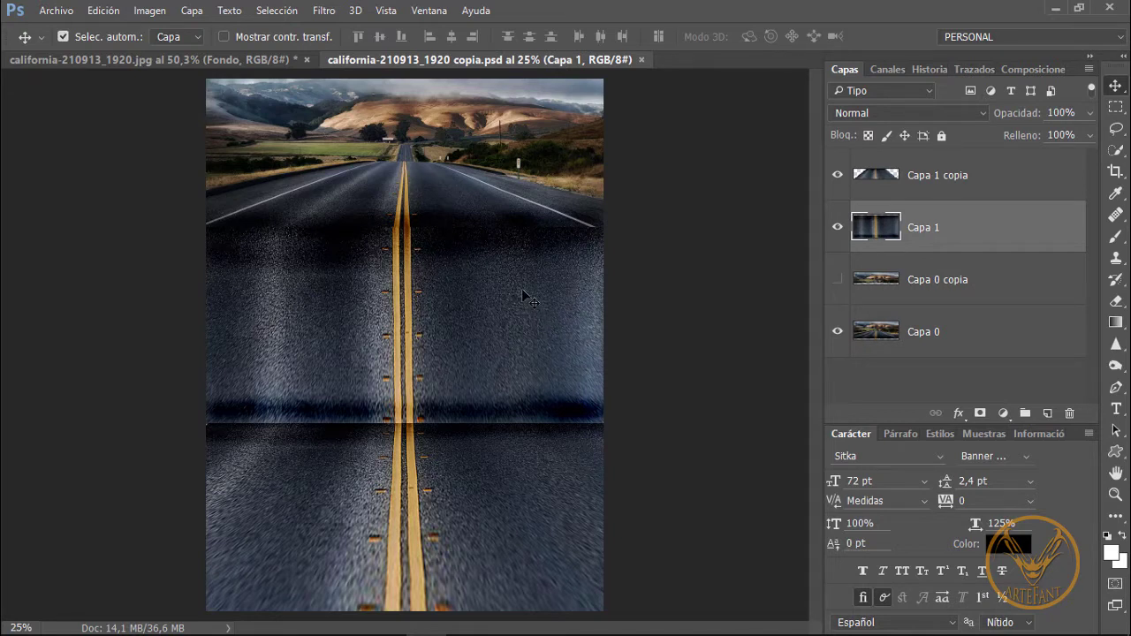
click(640, 59)
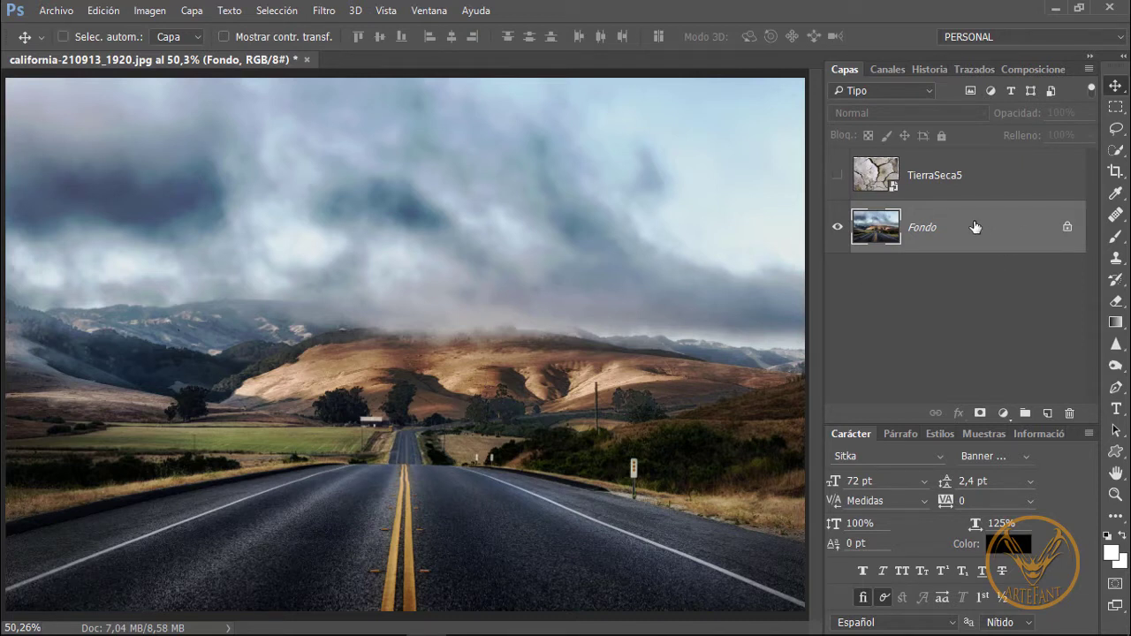
Step: Duplicate the Fondo layer and draw a rectangular selection over the road along the bottom
key(ctrl+j)
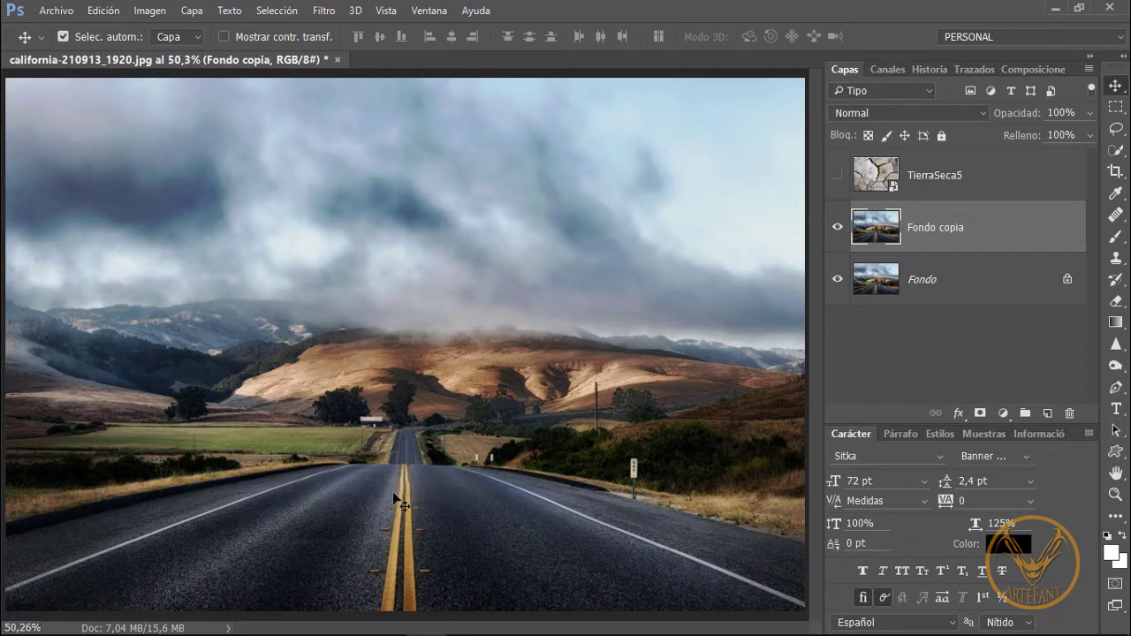
click(1115, 107)
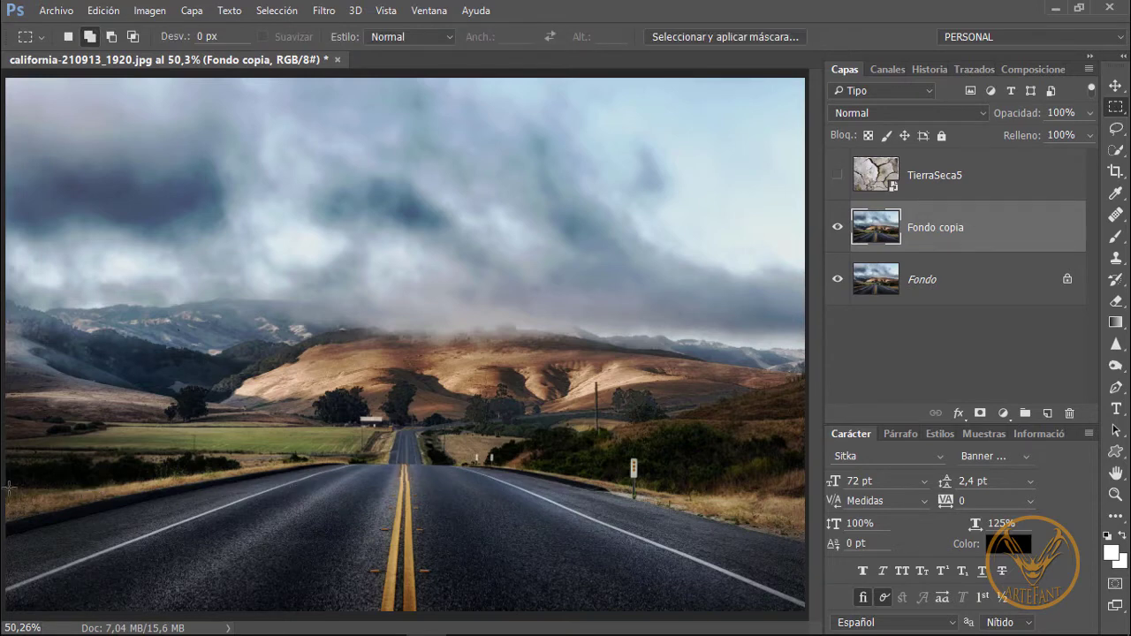
drag(4, 484, 822, 622)
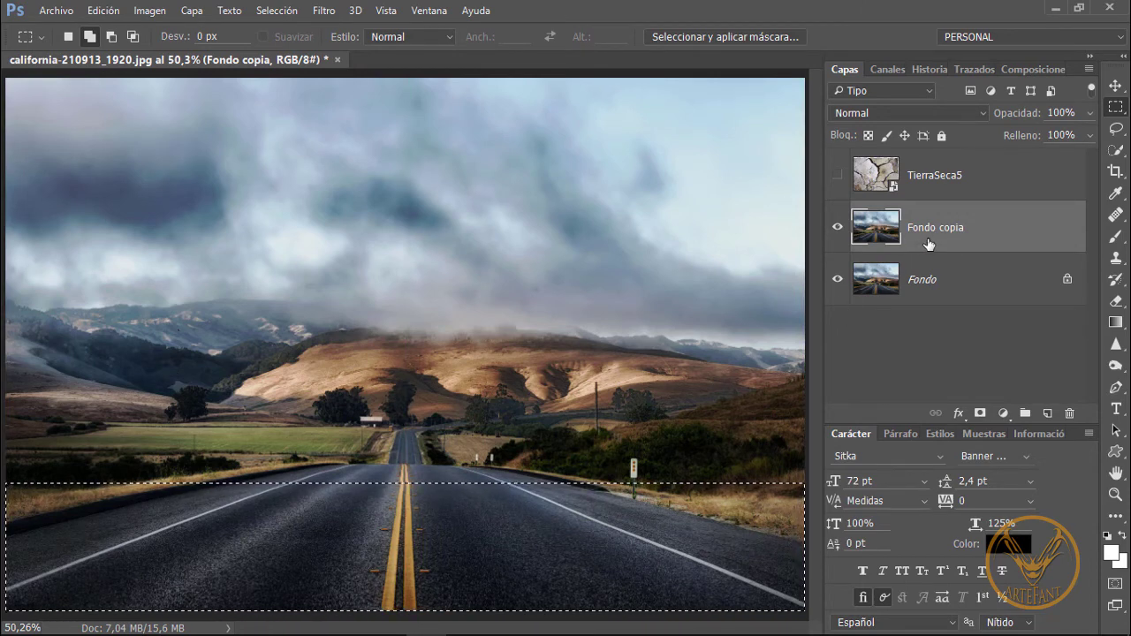
Step: Copy the selected road onto its own Capa 1 layer, check its visibility, and start Free Transform
key(ctrl+j)
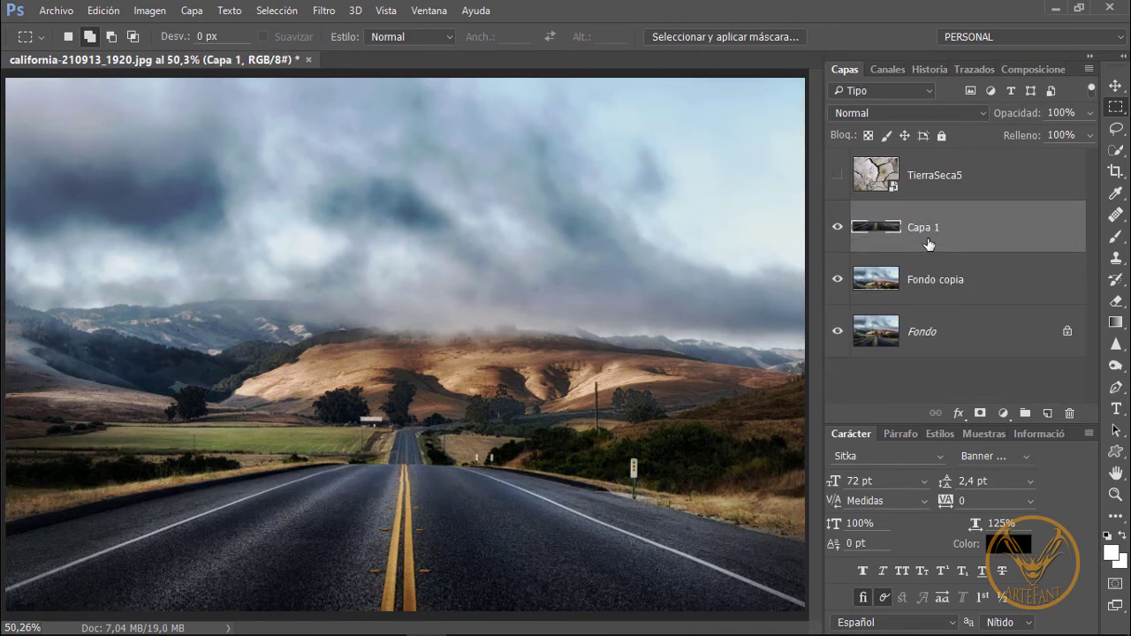
alt+click(838, 227)
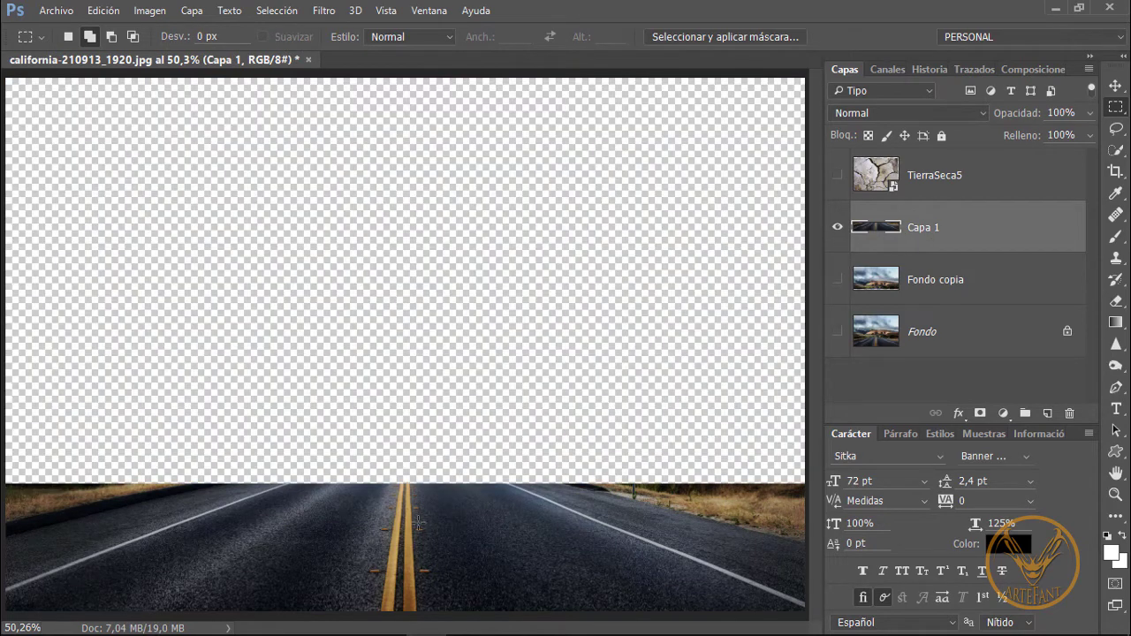
click(837, 227)
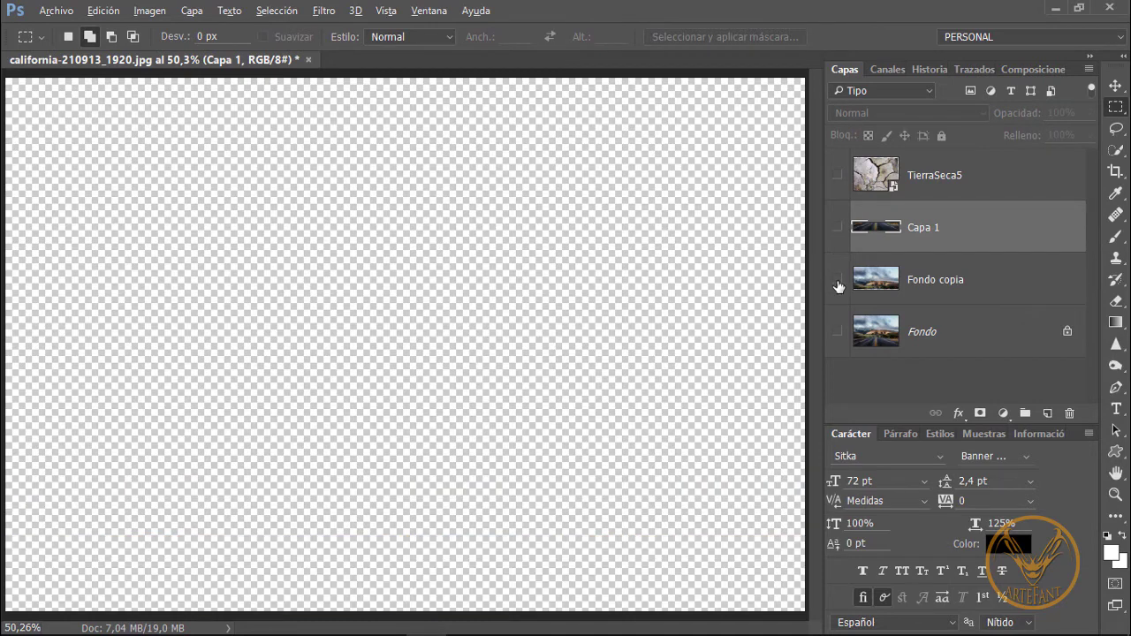
click(838, 281)
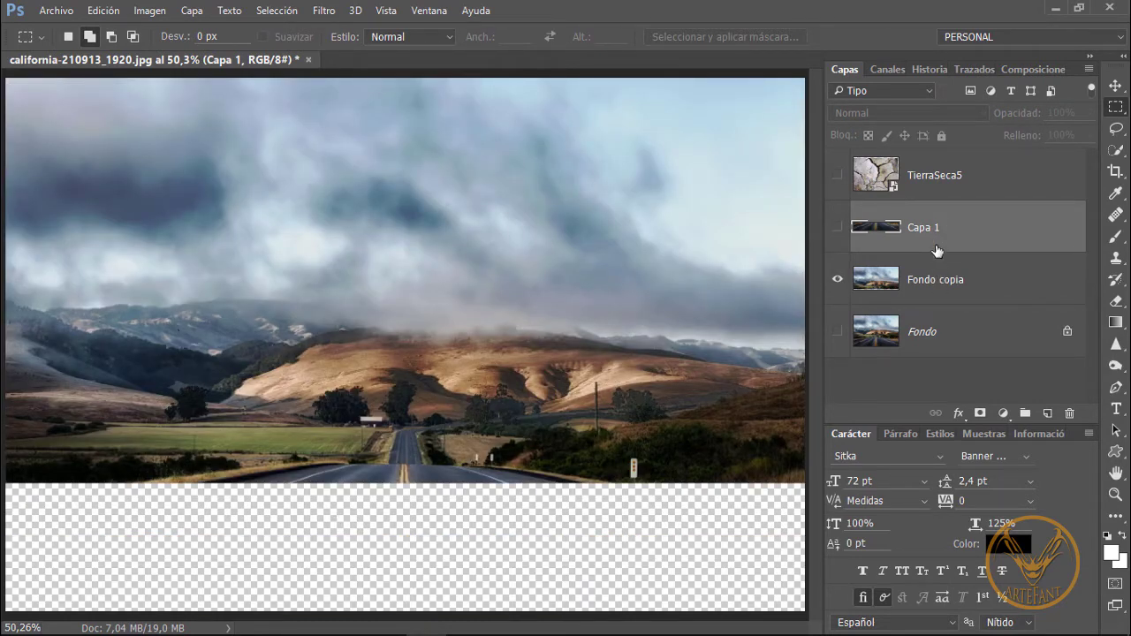
click(838, 227)
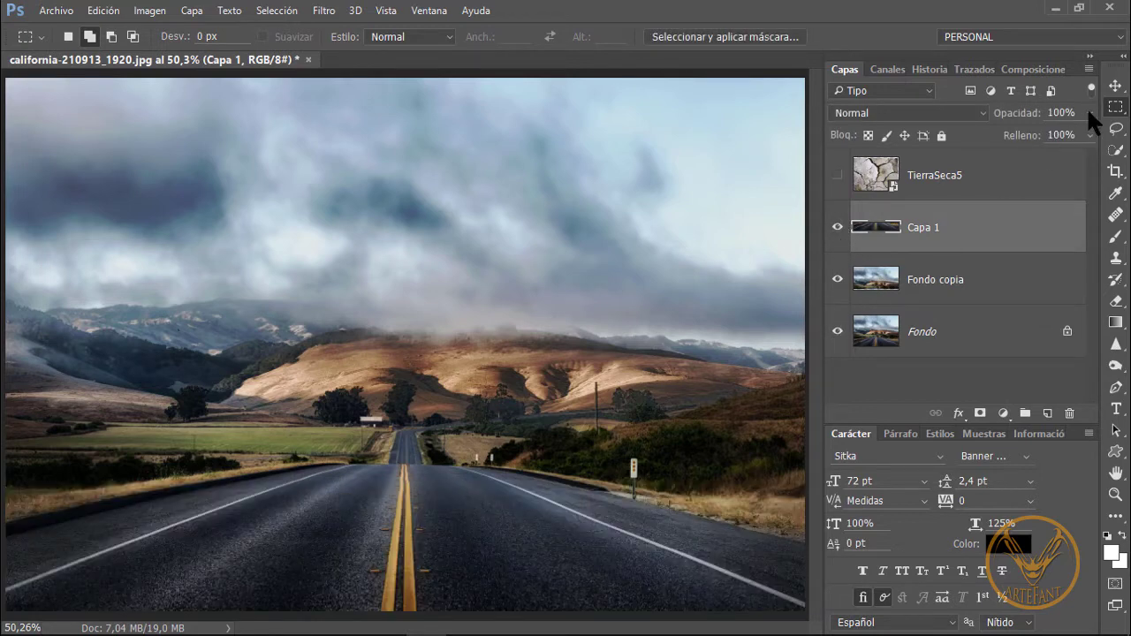
click(1115, 86)
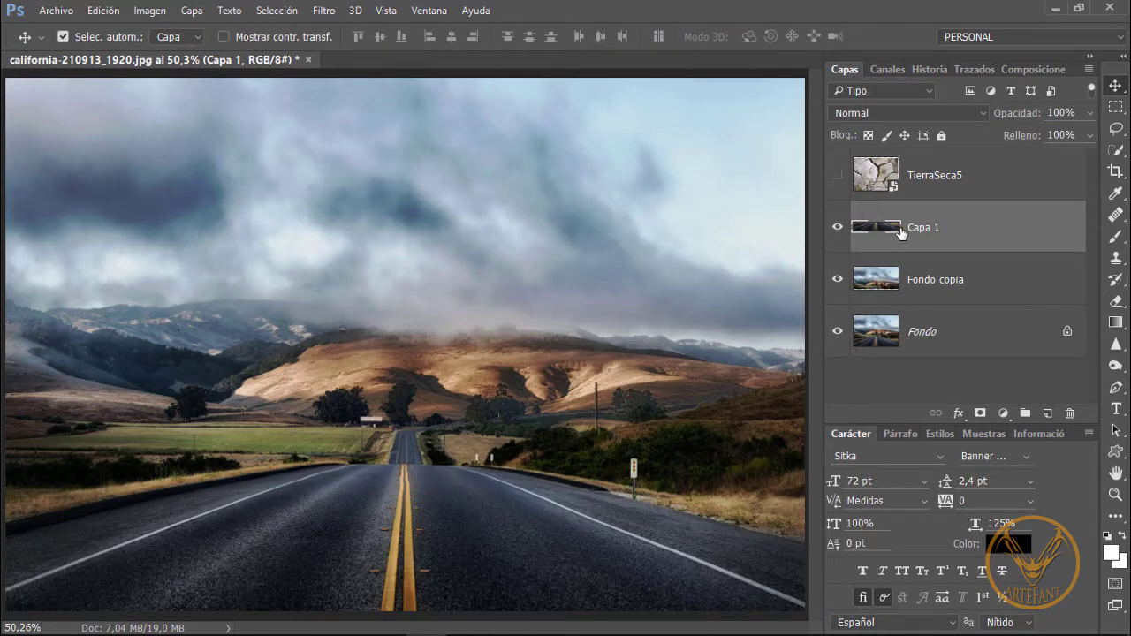
key(ctrl)
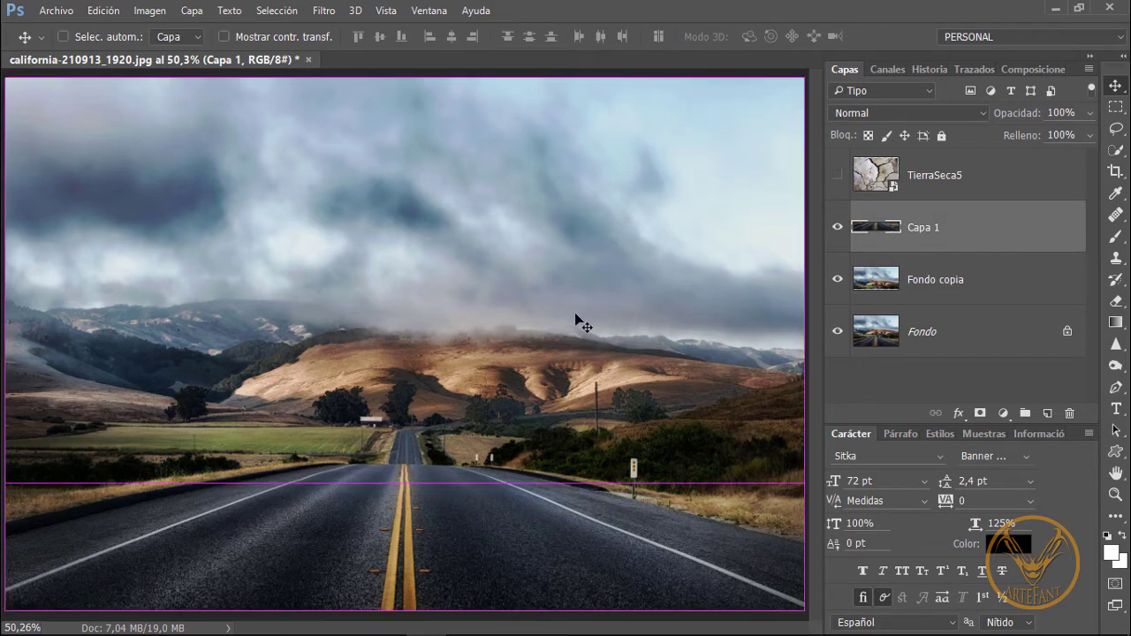
key(ctrl+t)
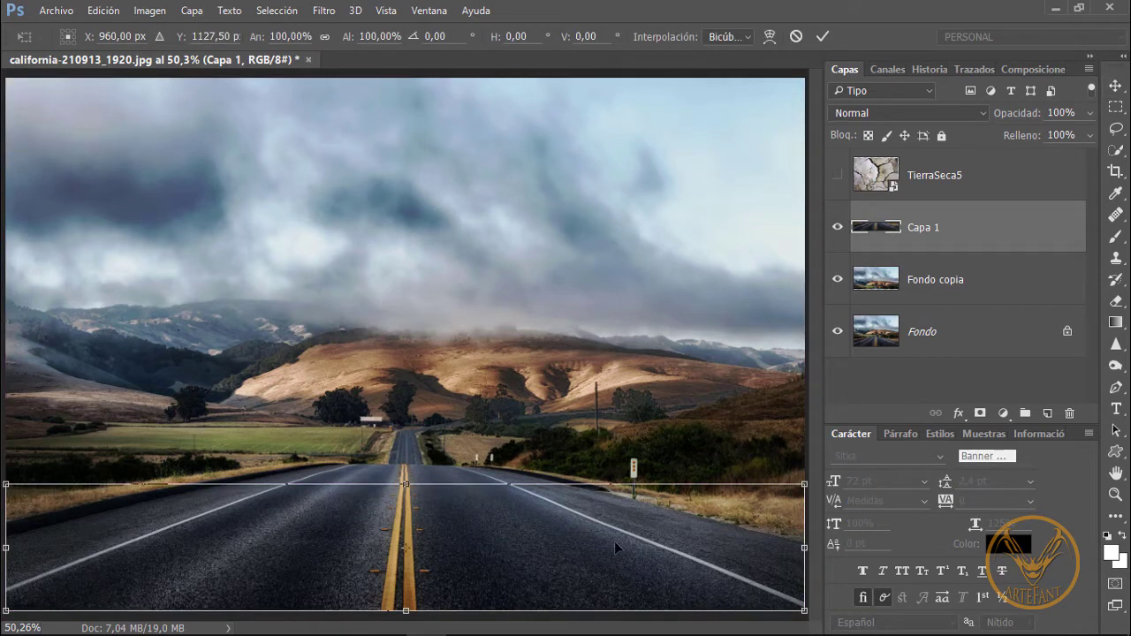
Step: Apply a Perspectiva transform pulling the road strip's bottom corners inward, and commit it
right_click(614, 541)
click(692, 372)
drag(799, 617, 507, 628)
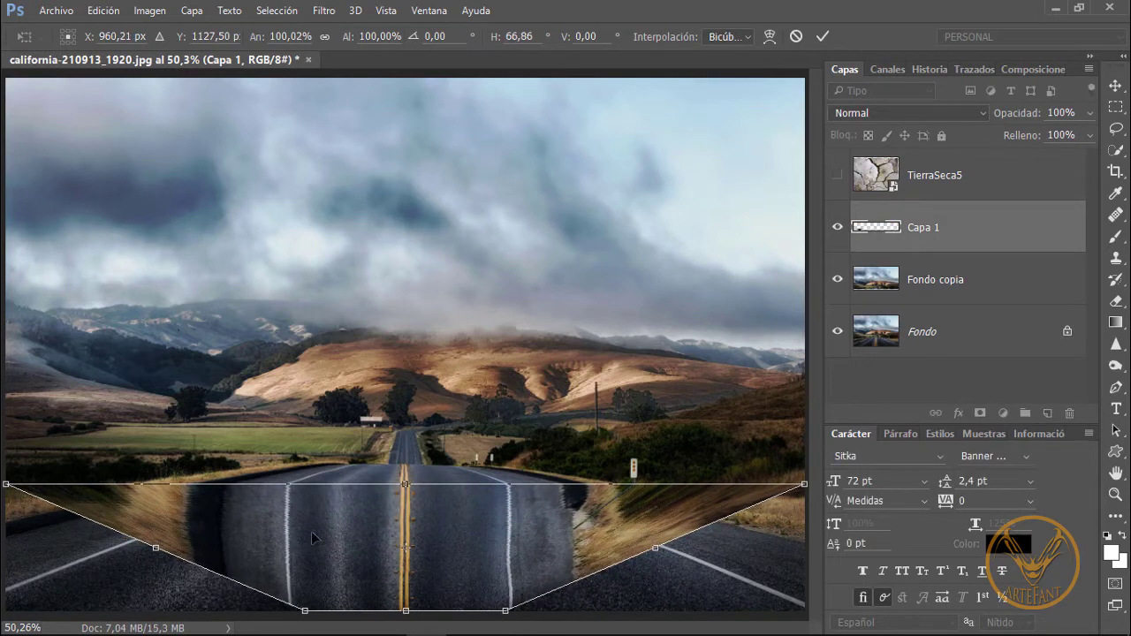
key(Return)
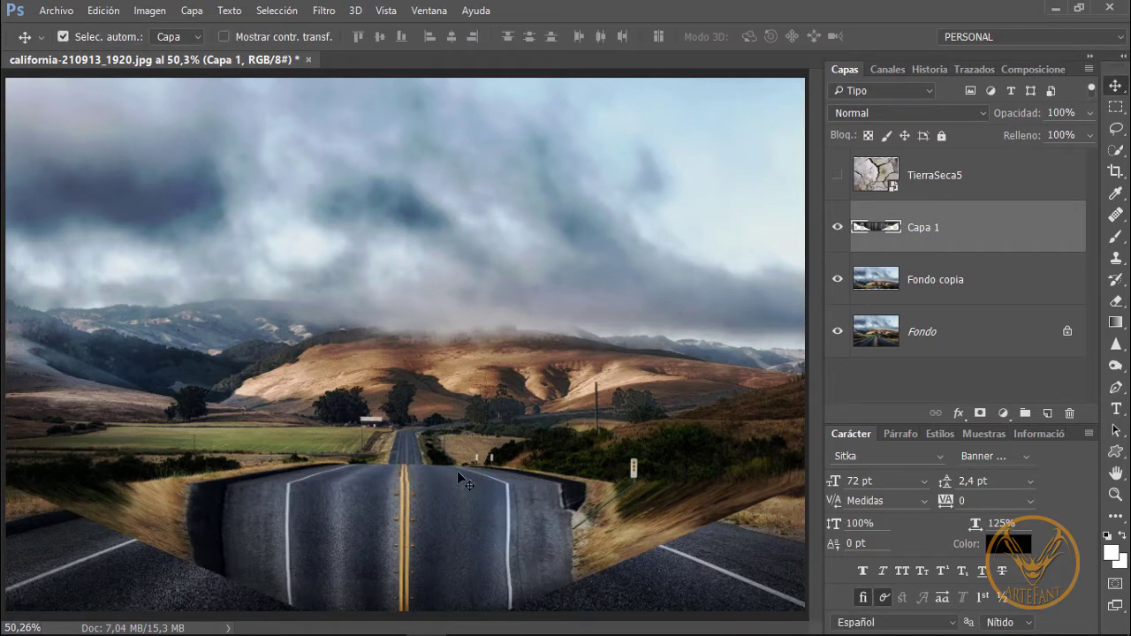
Step: Crop the sky off the top of the image
click(1115, 171)
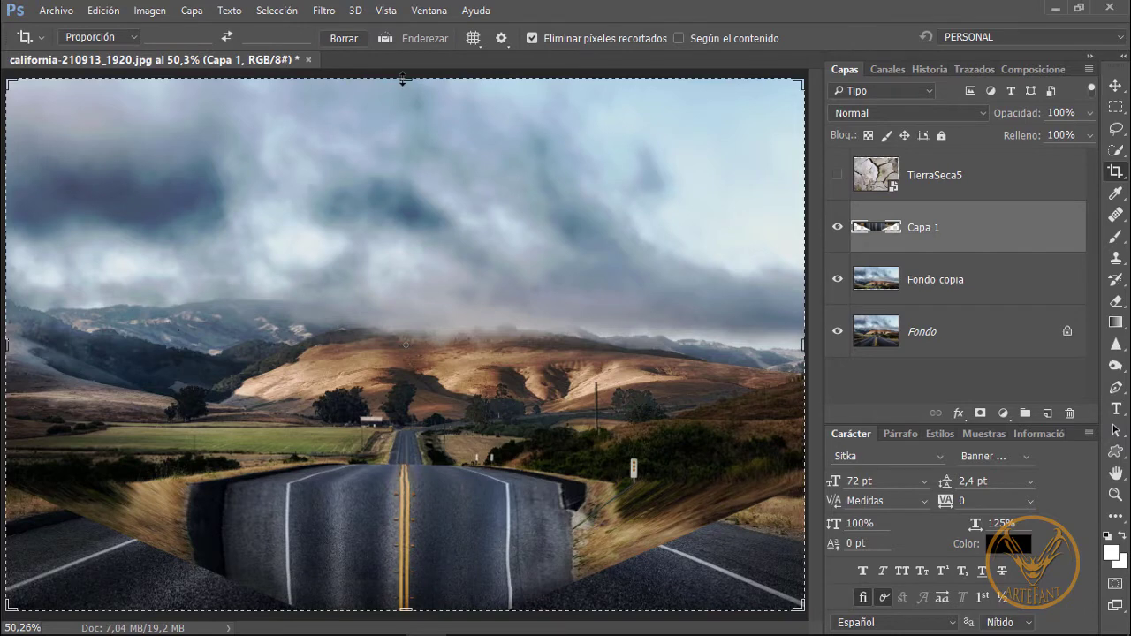
drag(404, 78, 405, 179)
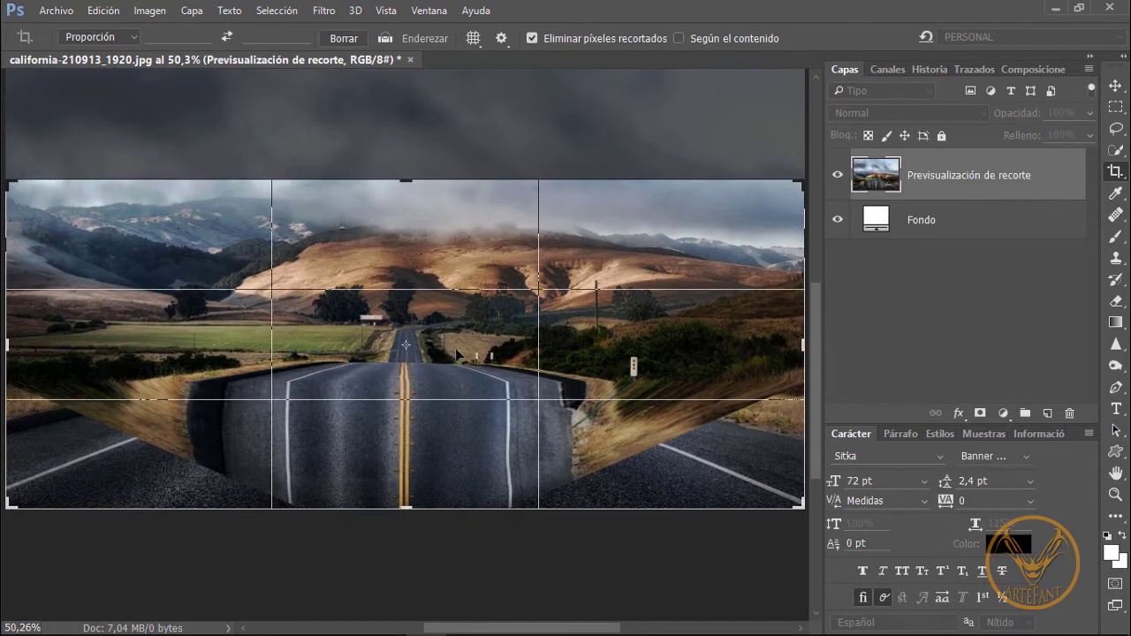
key(Return)
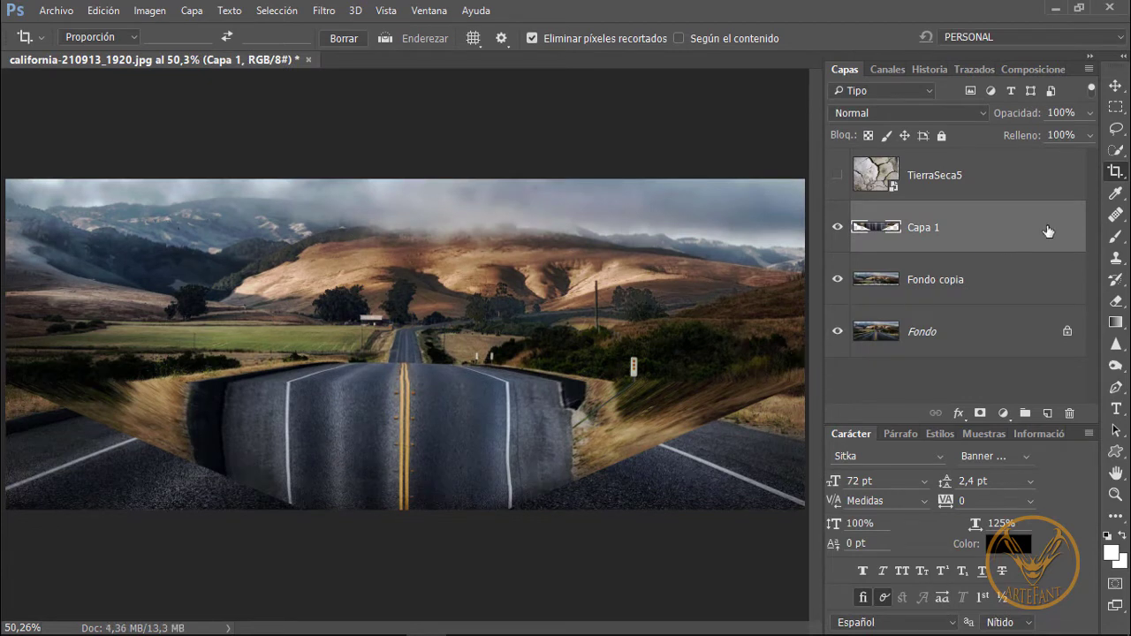
Step: Narrow a new crop from both sides to a 17,50 cm portrait frame around the road
click(706, 306)
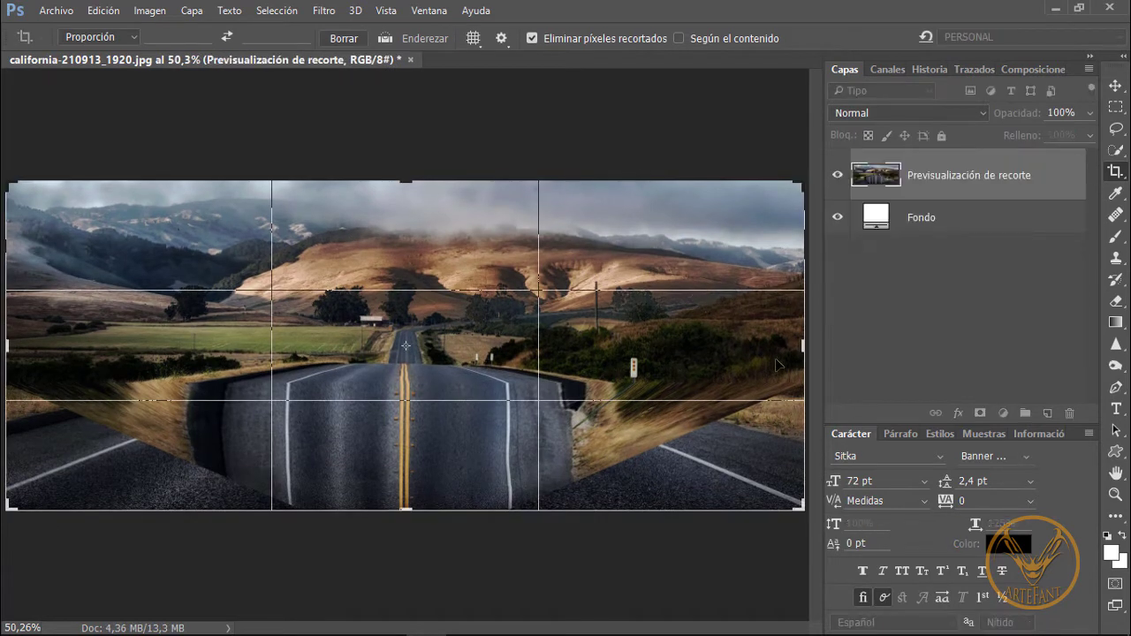
drag(798, 349, 652, 390)
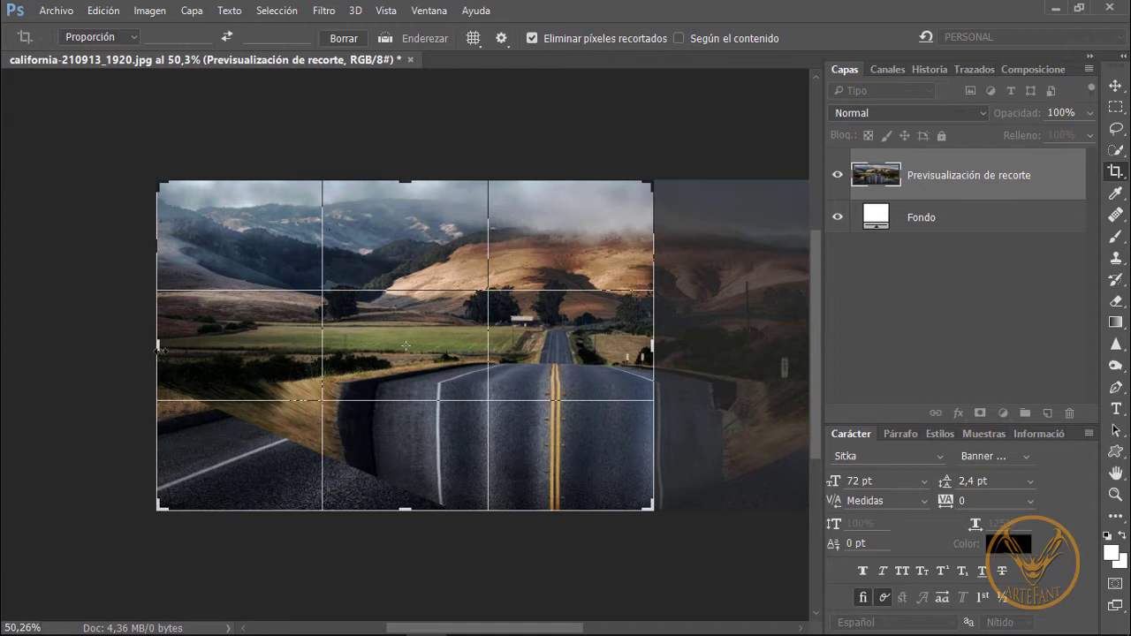
drag(161, 351, 304, 363)
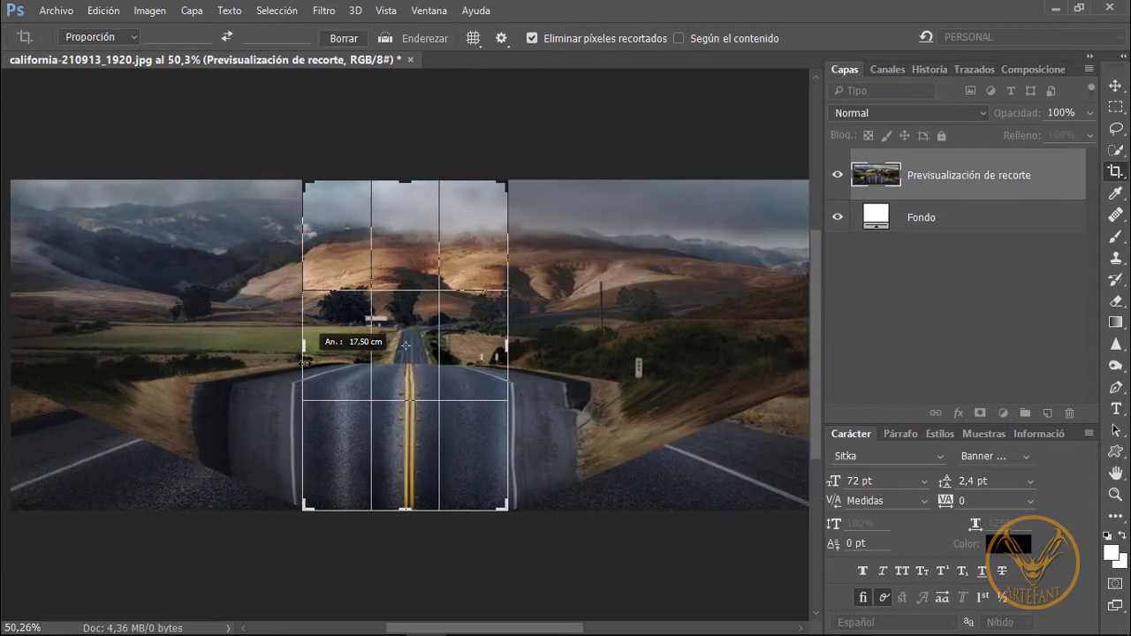
drag(304, 363, 303, 369)
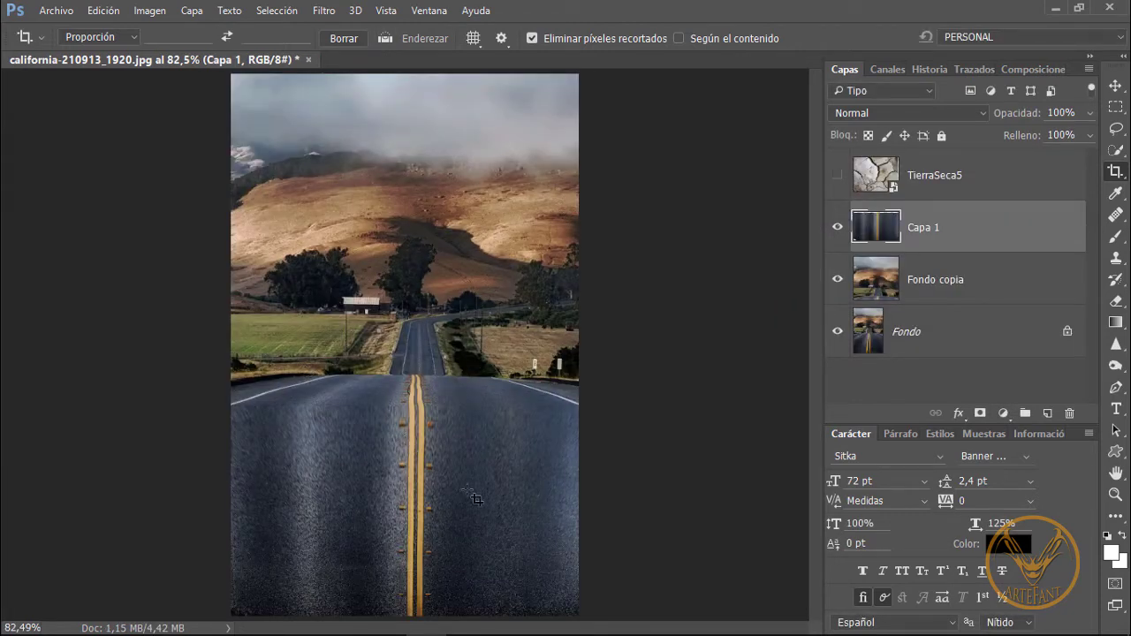
Step: Extend the canvas downward below the road with the Crop tool, then solo Capa 1 and restore all layers
click(1114, 90)
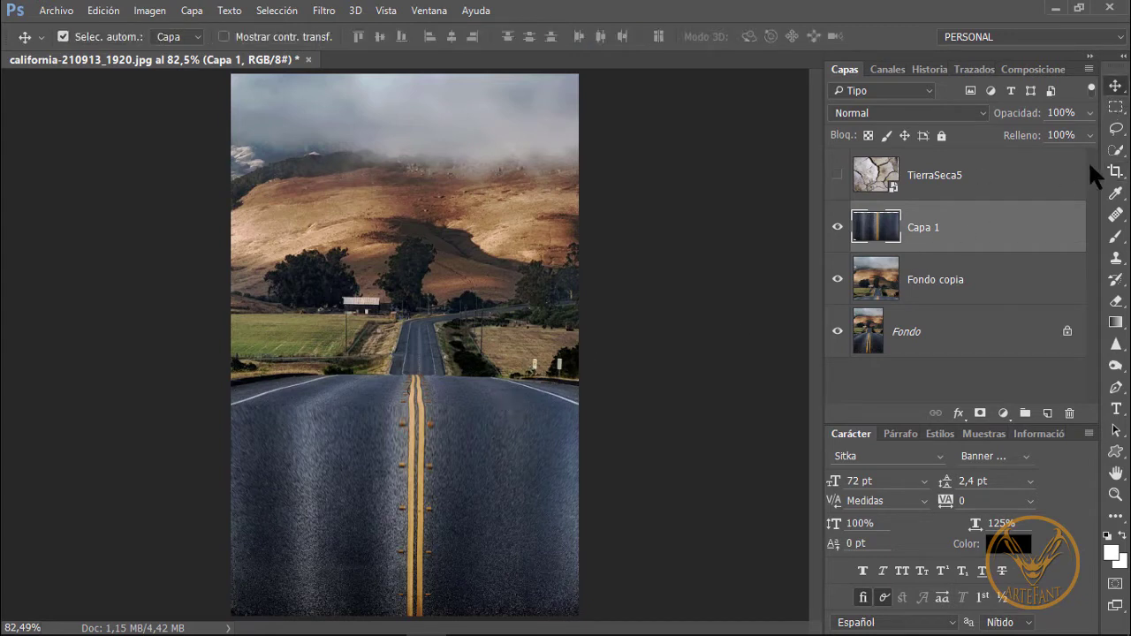
click(1115, 172)
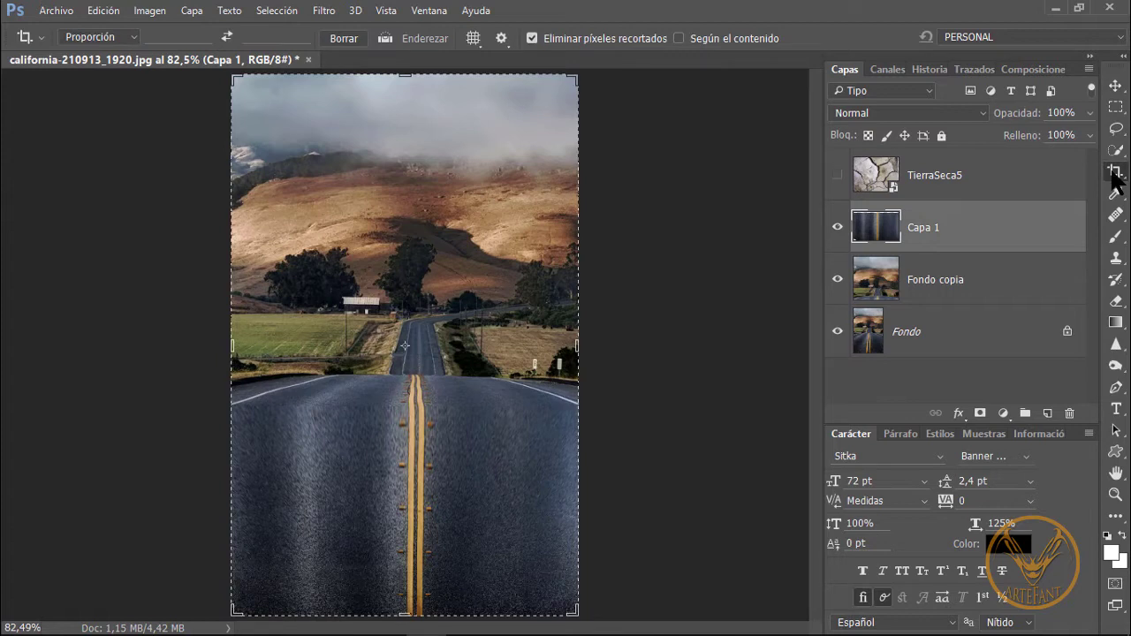
key(ctrl+minus)
key(ctrl+minus)
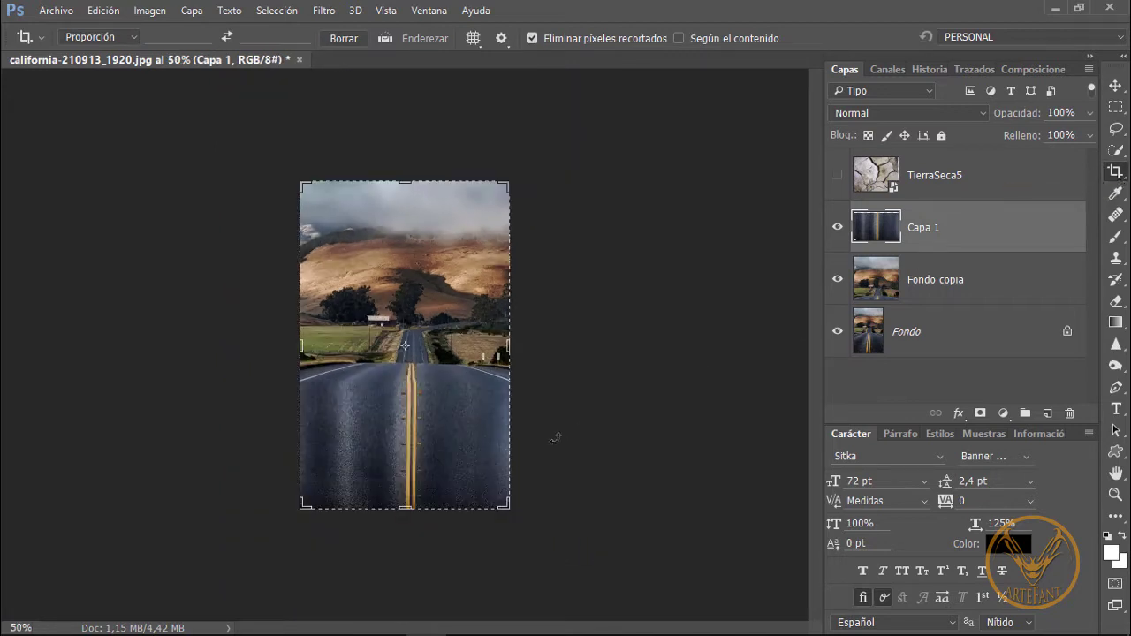
drag(405, 509, 397, 609)
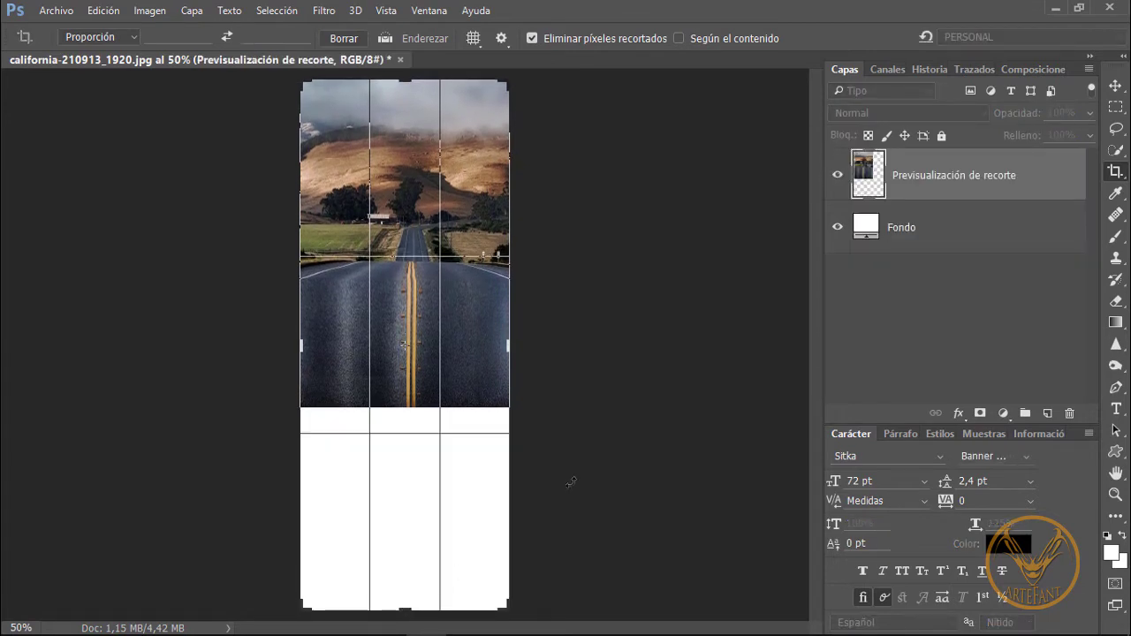
key(Return)
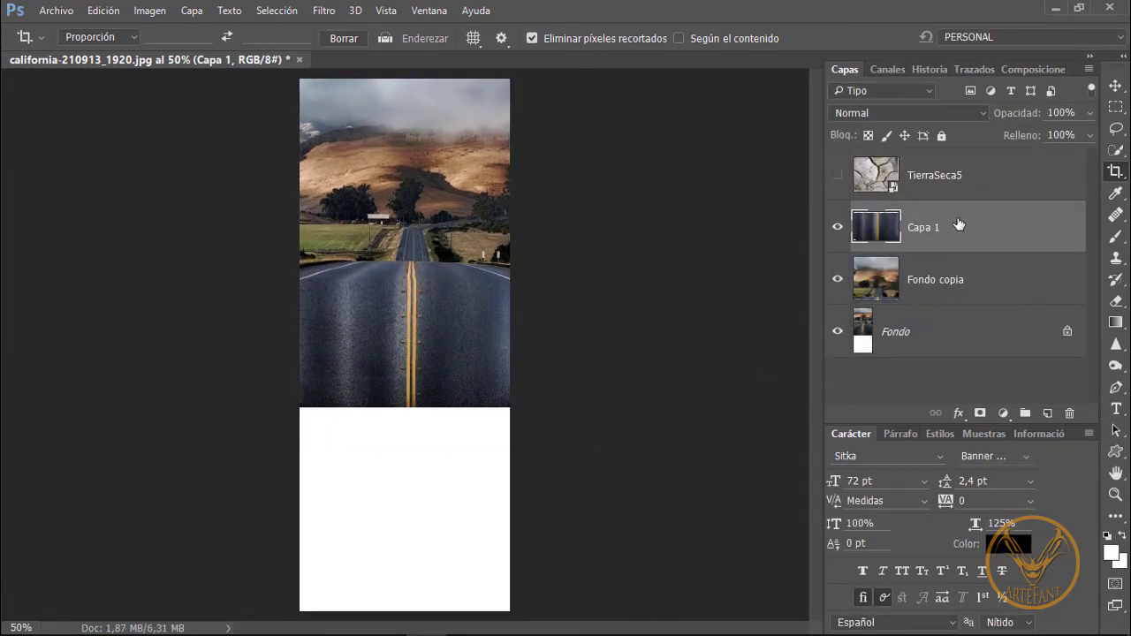
alt+click(838, 228)
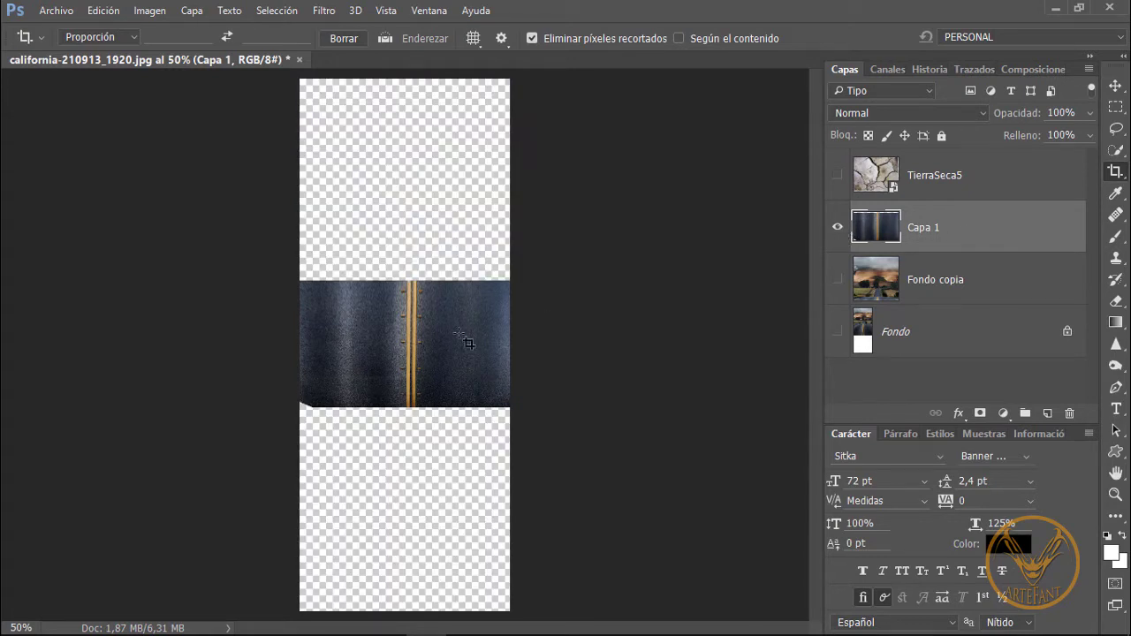
alt+click(837, 229)
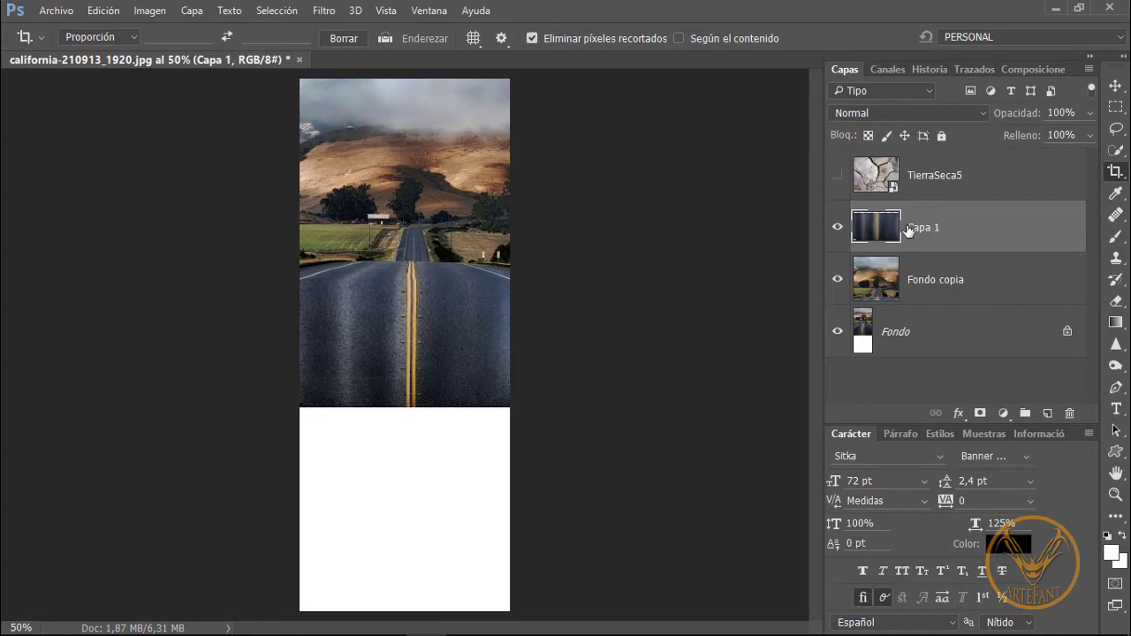
Step: Duplicate Capa 1, flip the copy vertically and move it below the original road
key(ctrl+j)
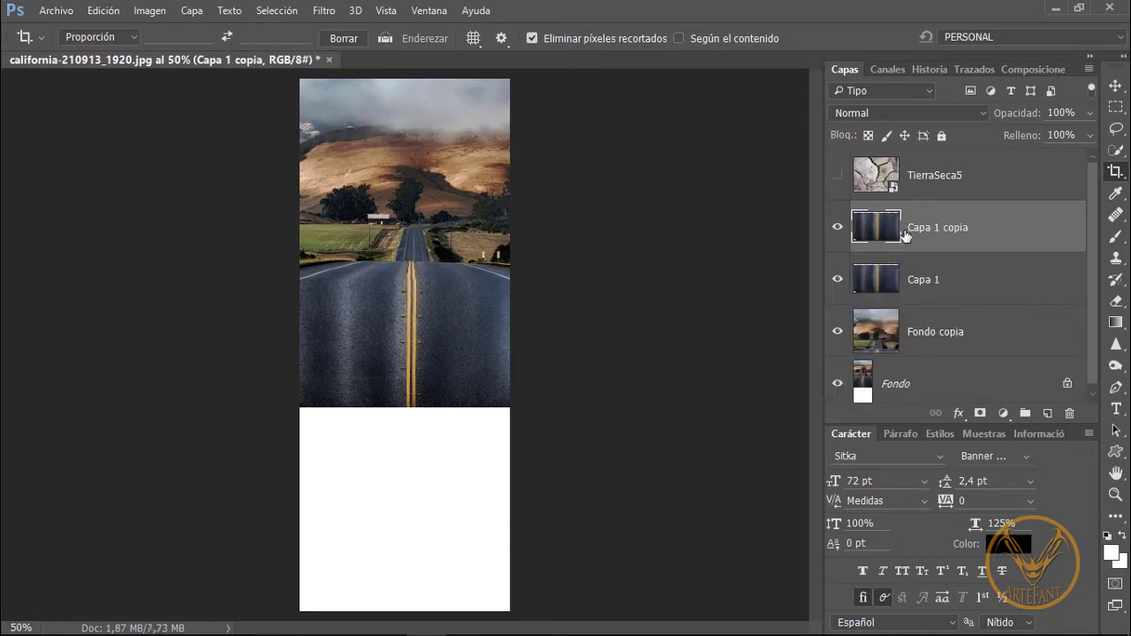
click(1115, 85)
drag(521, 364, 442, 362)
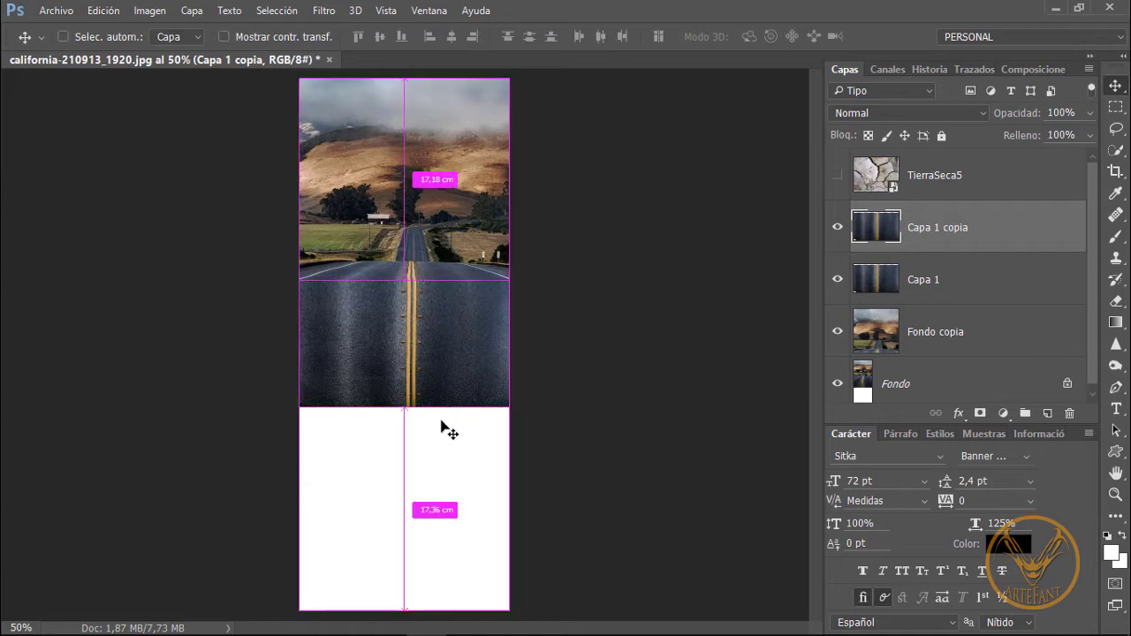
key(ctrl+t)
right_click(441, 345)
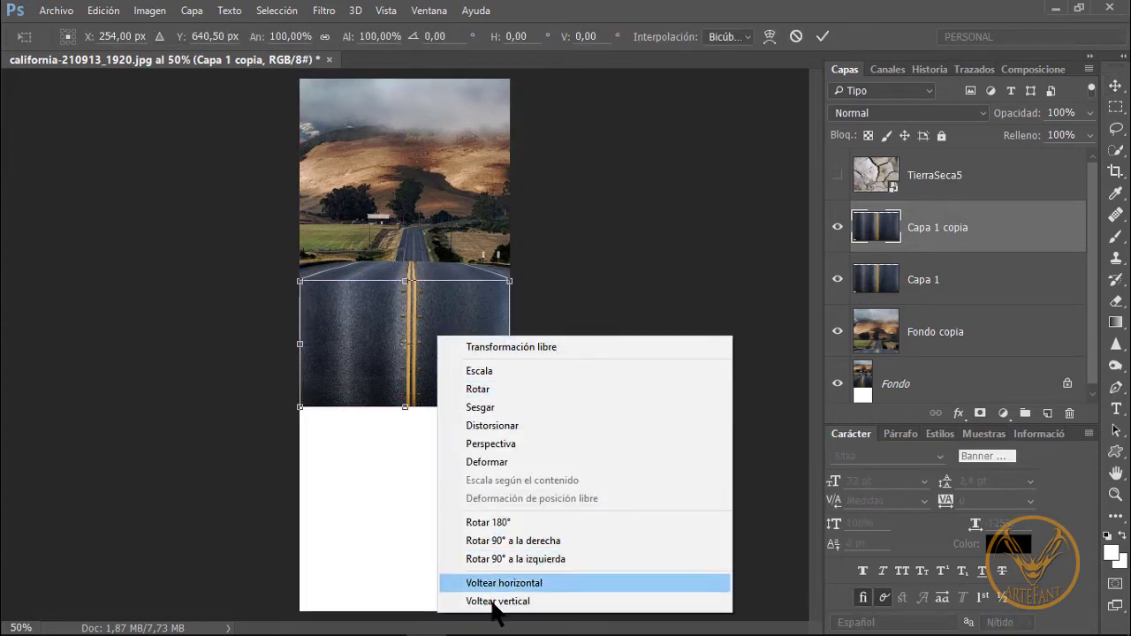
click(455, 601)
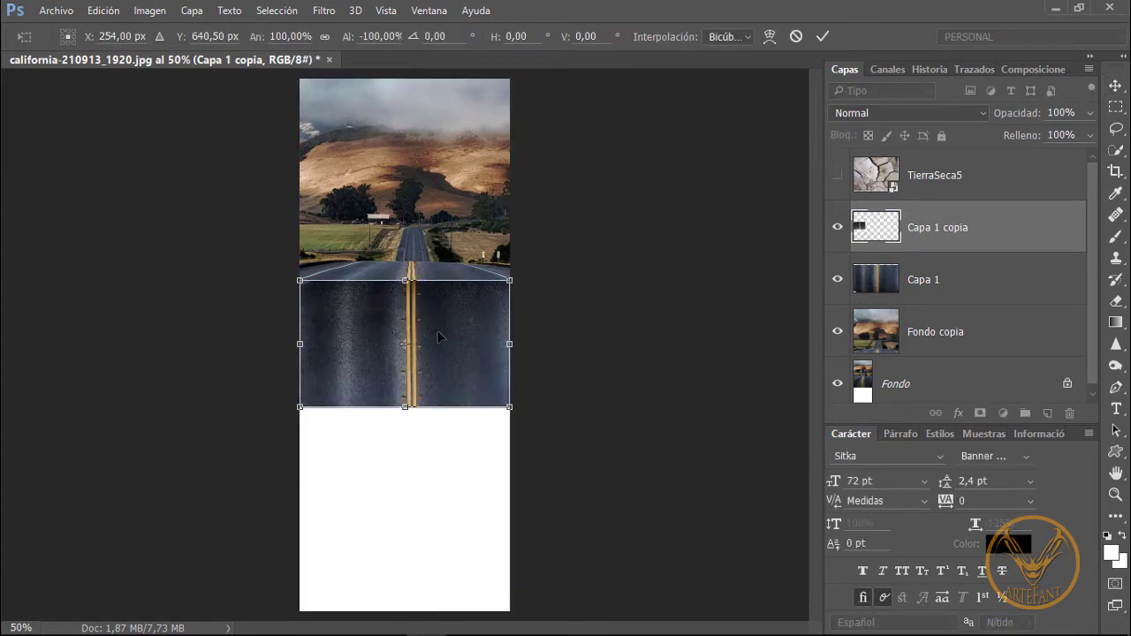
drag(439, 337, 444, 467)
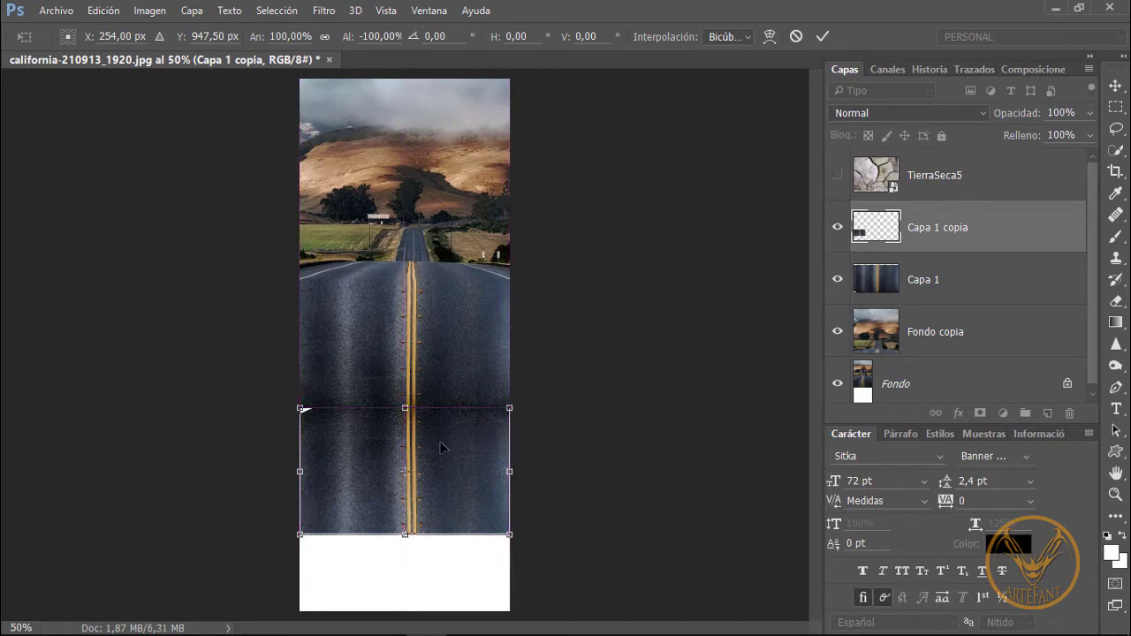
Step: Widen the flipped strip's bottom in perspective and stretch it to the canvas bottom
right_click(439, 443)
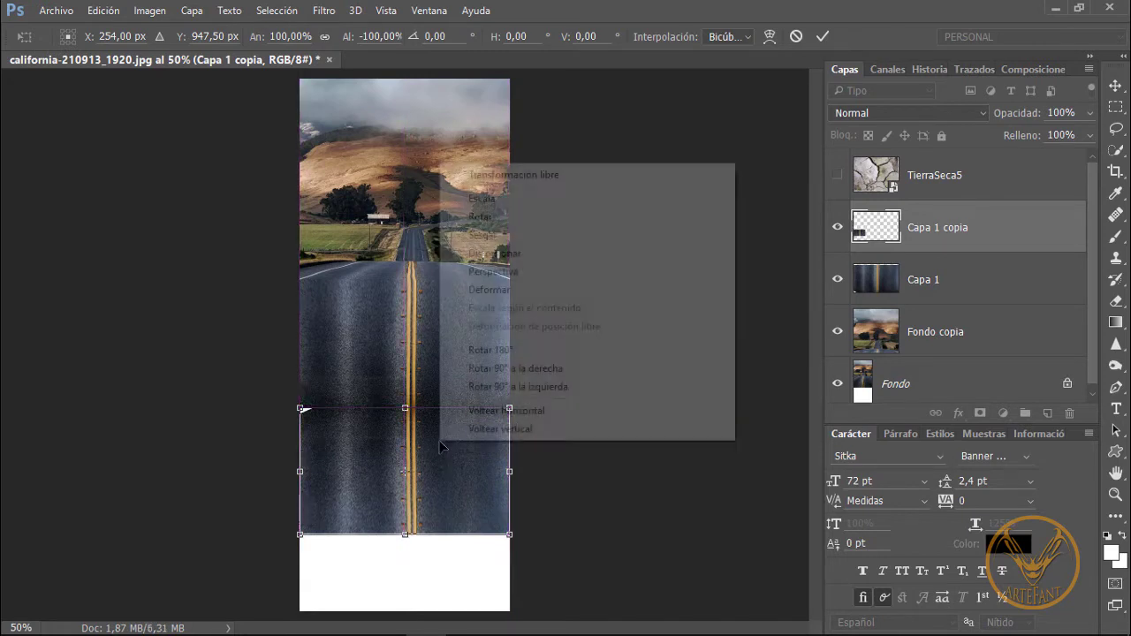
click(506, 272)
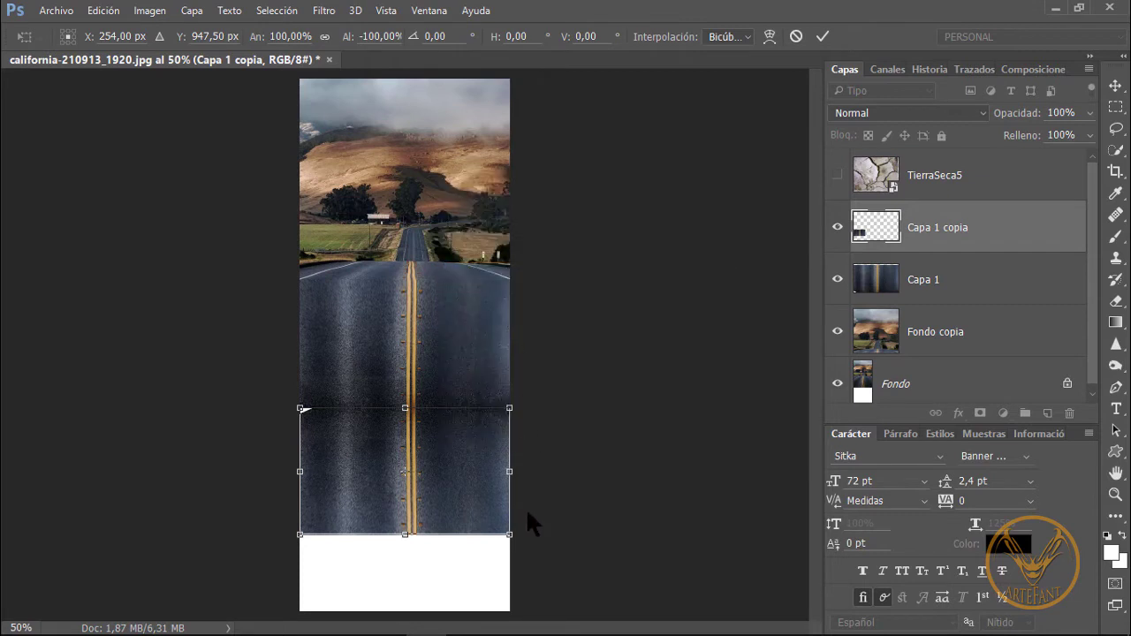
drag(511, 541, 746, 497)
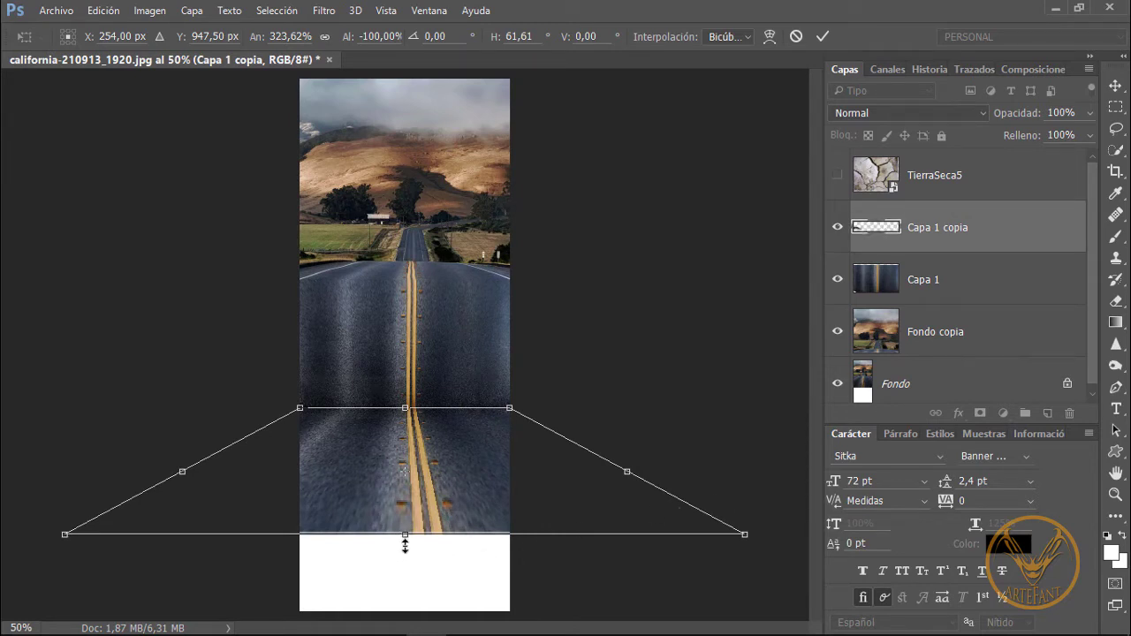
drag(405, 546, 404, 610)
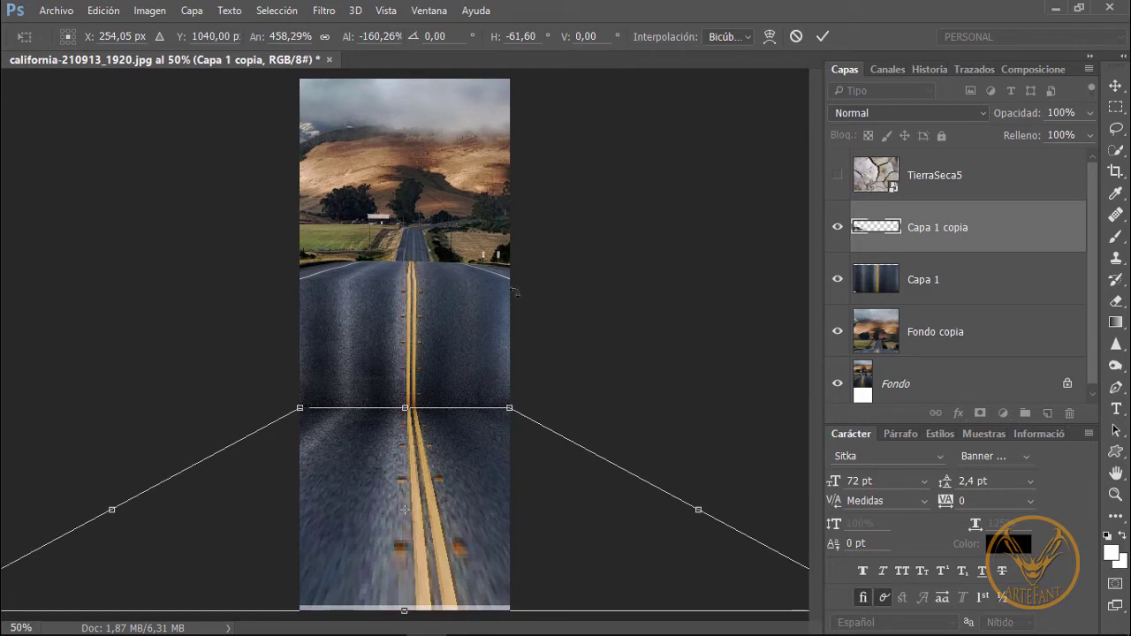
click(821, 37)
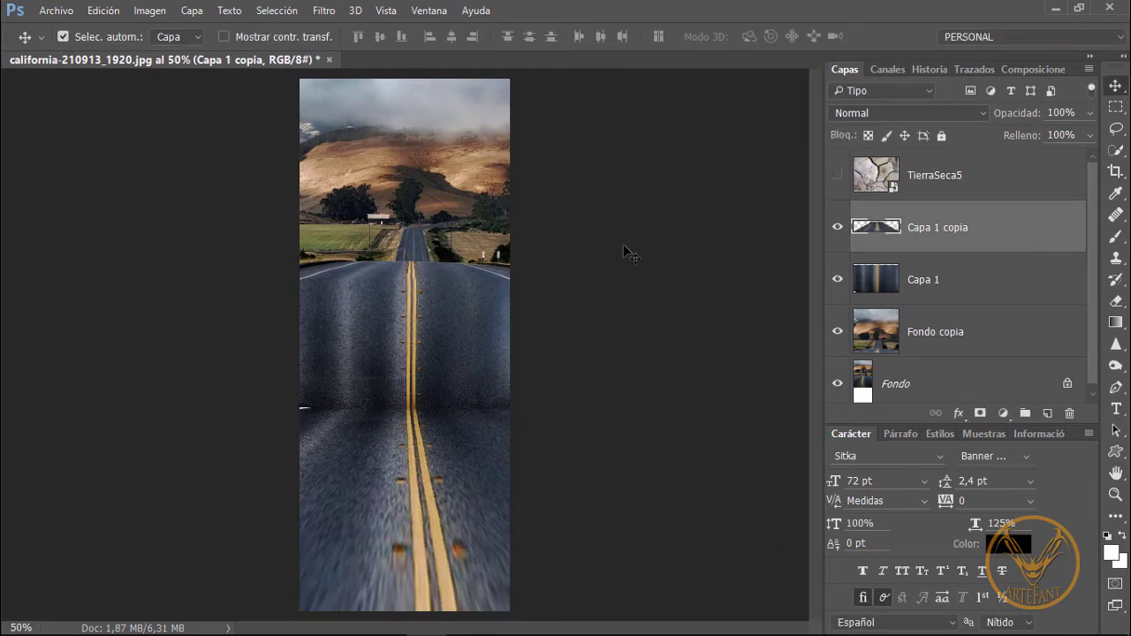
Step: Nudge the folded road copy up and recrop with the bottom edge at the road's end
key(ctrl)
key(Up)
key(Up)
key(Up)
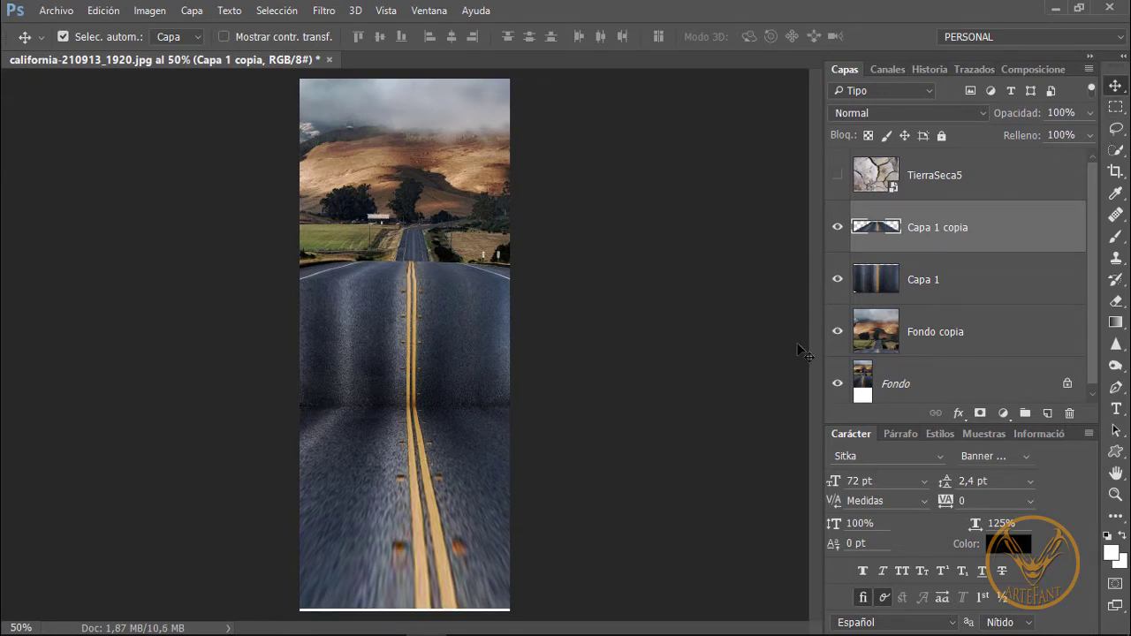
click(1116, 172)
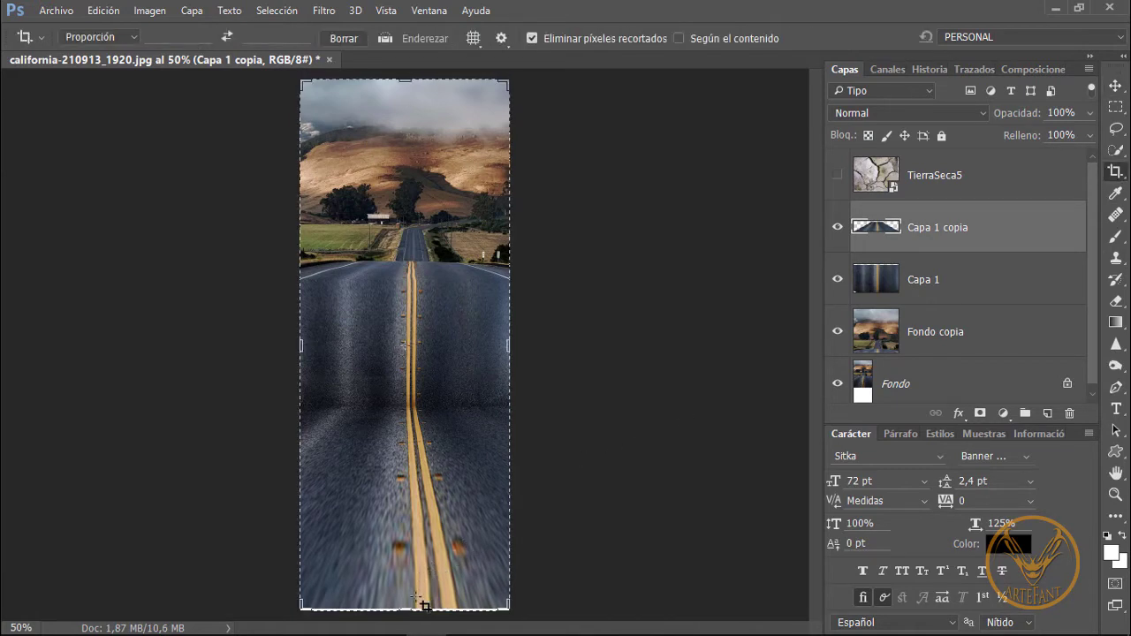
drag(402, 608, 406, 603)
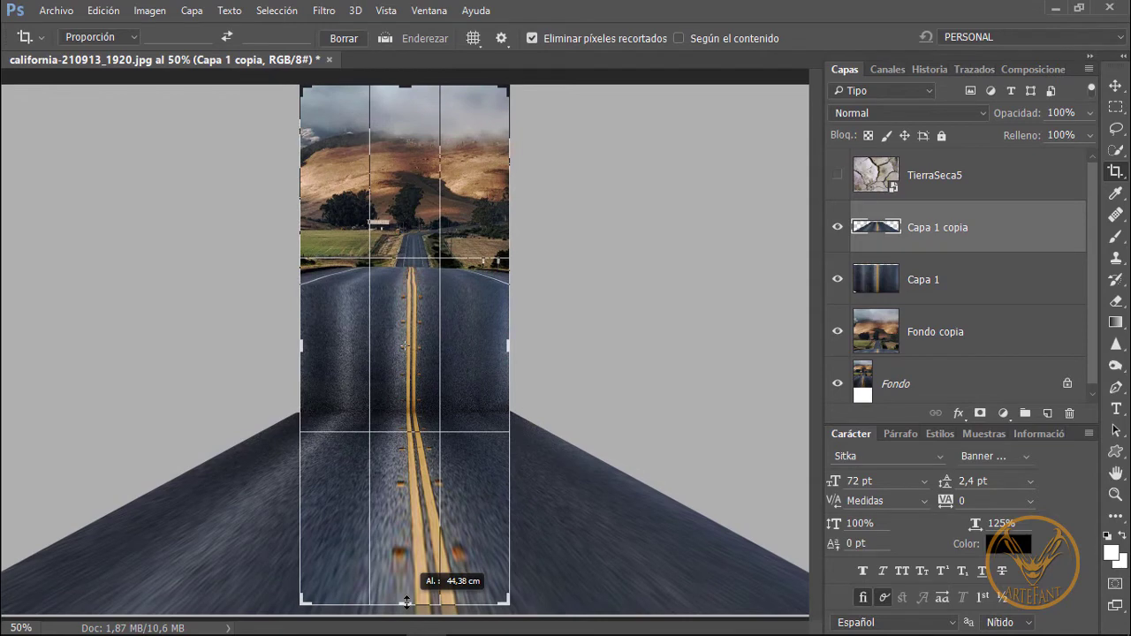
drag(406, 602, 410, 606)
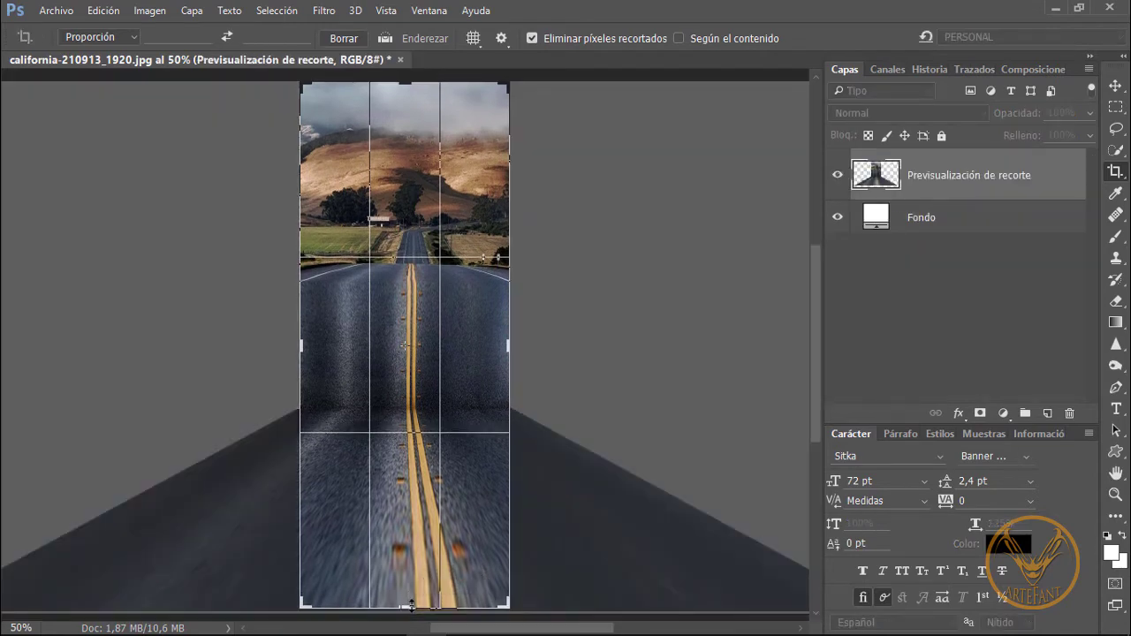
key(Return)
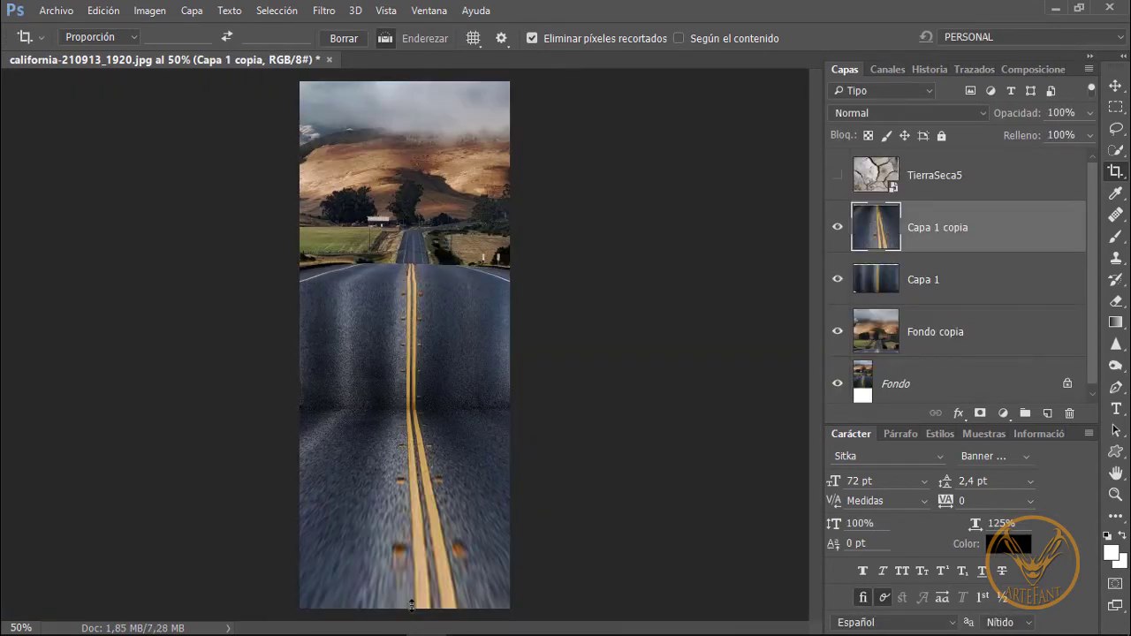
key(ctrl+0)
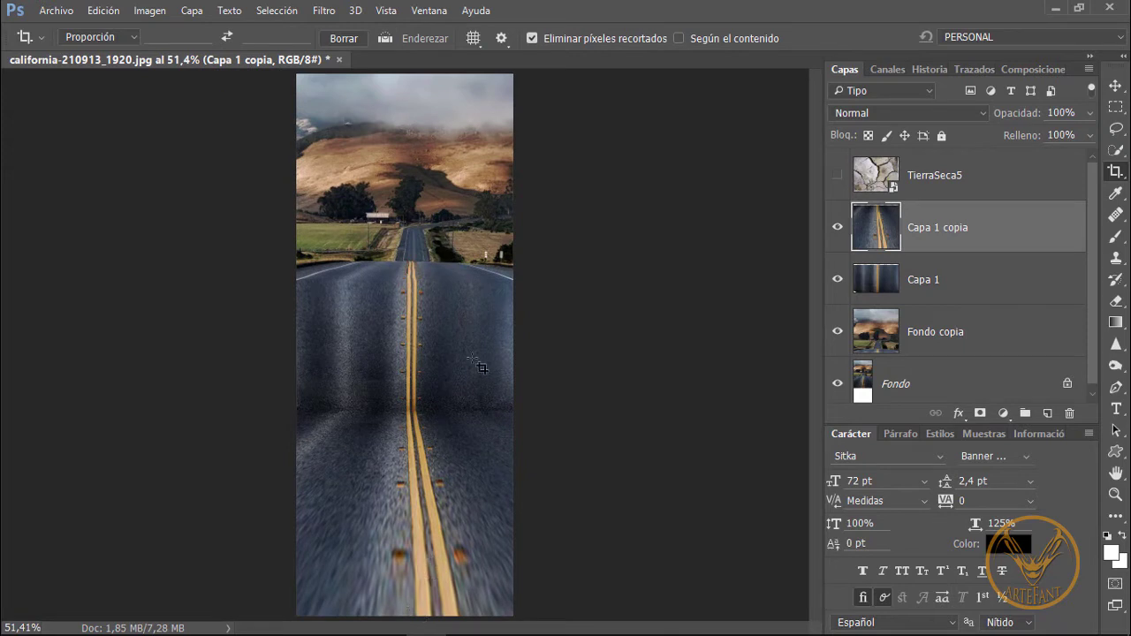
Step: Show TierraSeca5, move the cracked-earth image onto the road, and place it below Capa 1 copia
click(1112, 86)
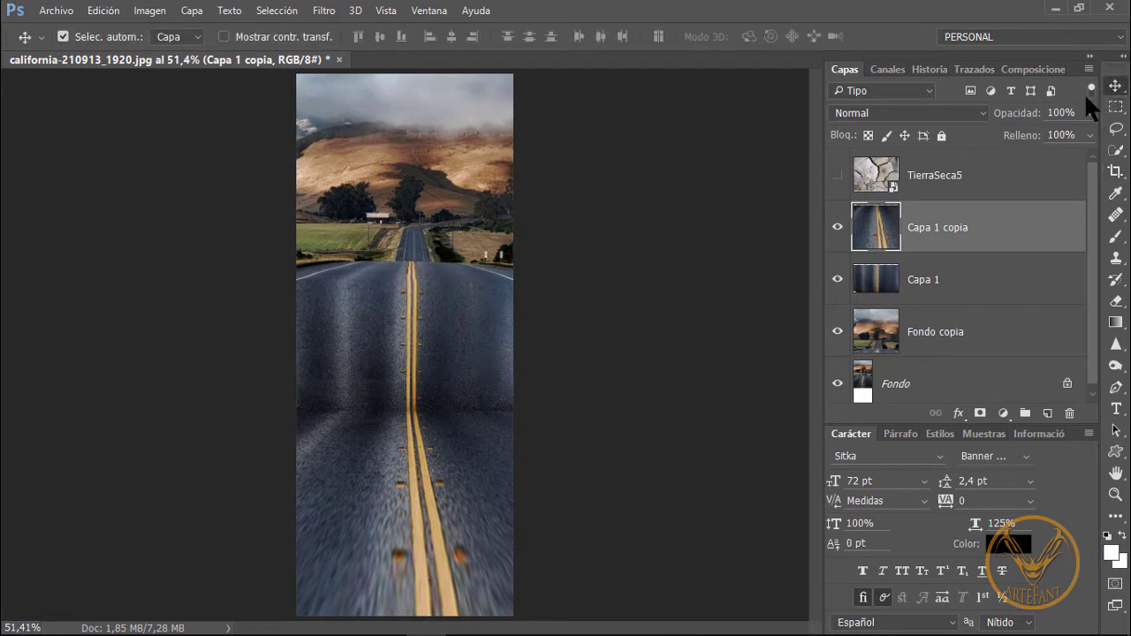
click(842, 175)
drag(340, 484, 437, 434)
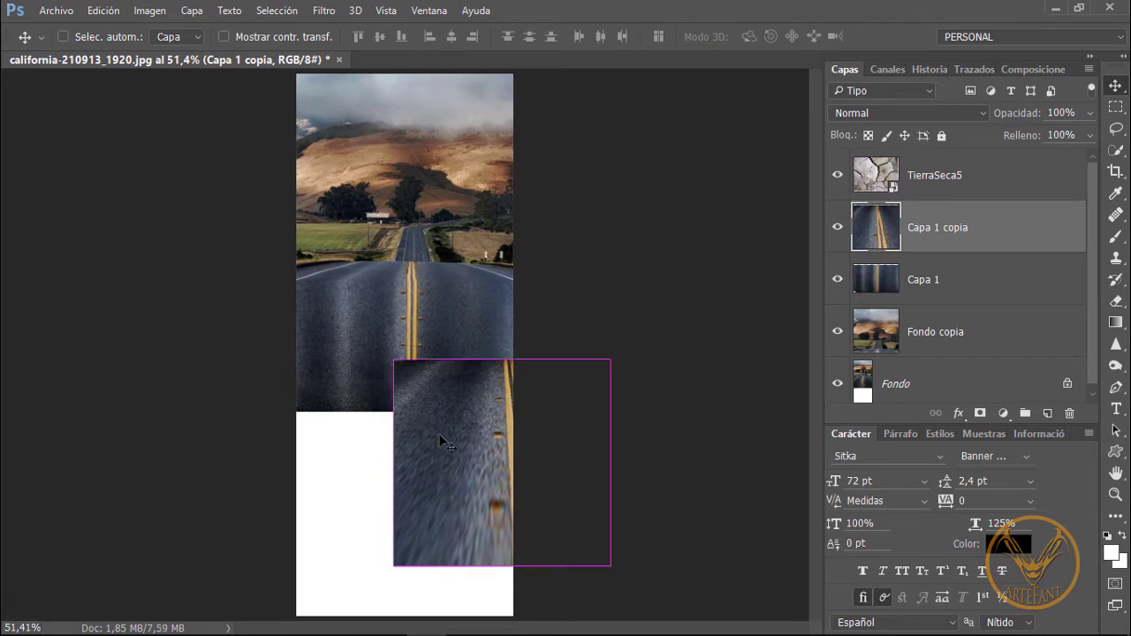
key(ctrl+z)
click(924, 188)
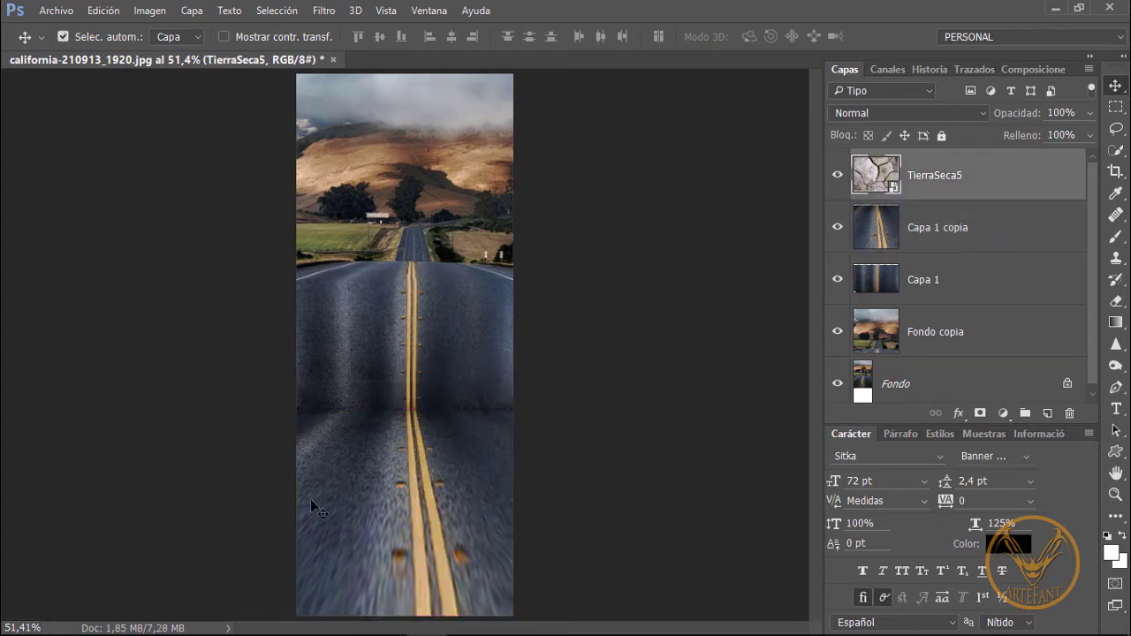
click(63, 37)
mouse_move(324, 552)
mouse_down()
mouse_move(452, 446)
mouse_move(425, 371)
mouse_up()
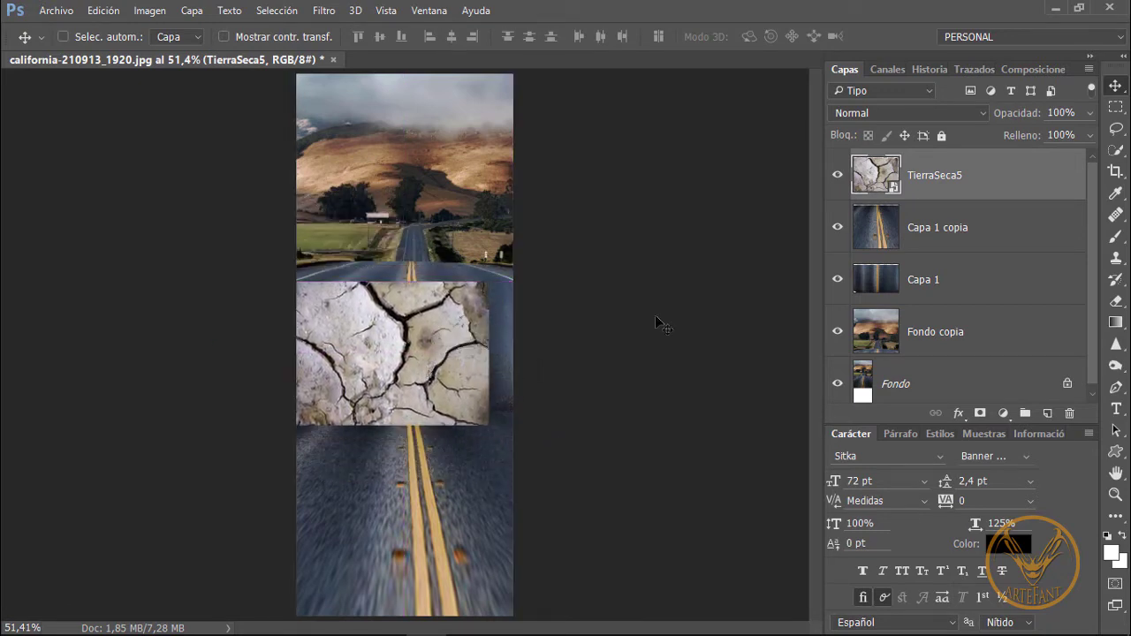
drag(993, 192, 996, 231)
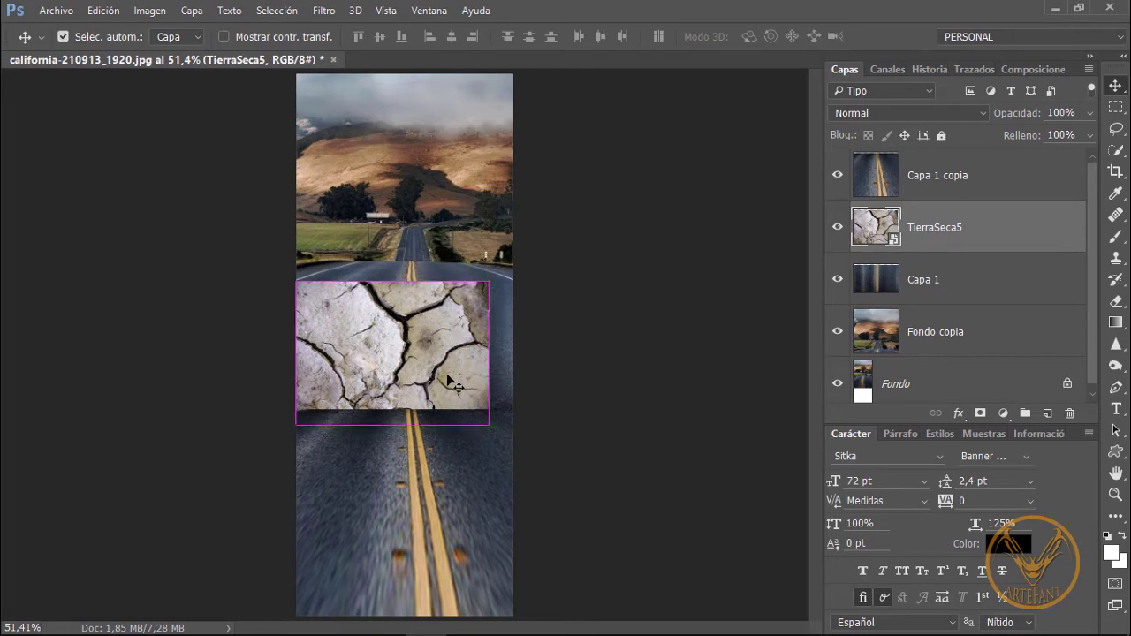
Step: Shorten the cracked-earth texture from the bottom and widen it to the full road width
key(ctrl+t)
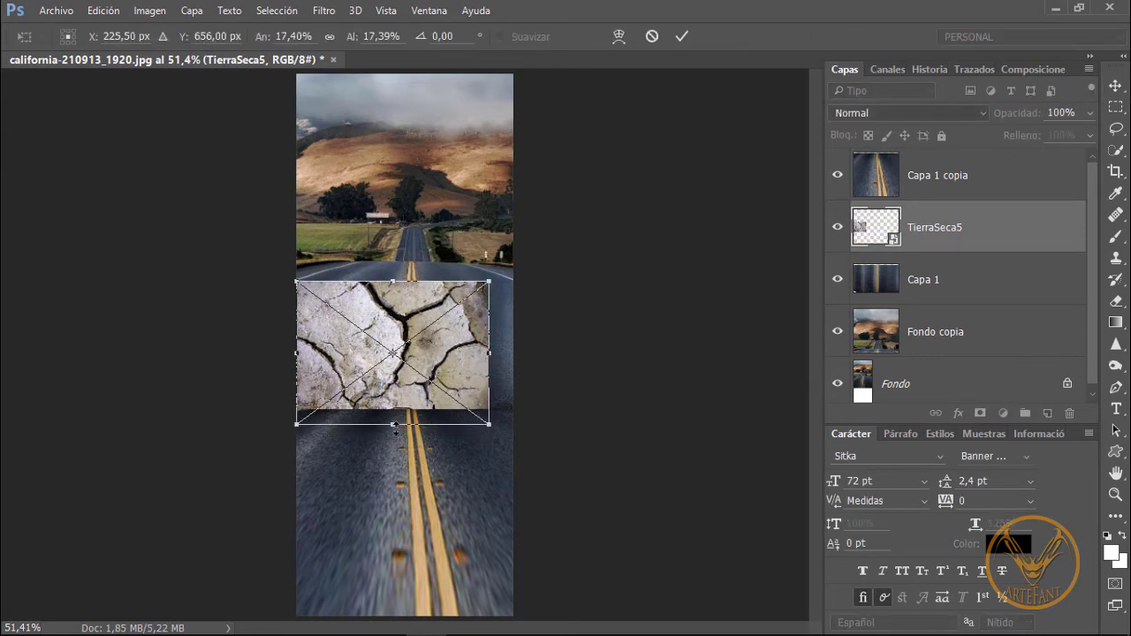
drag(394, 425, 394, 409)
drag(488, 346, 513, 346)
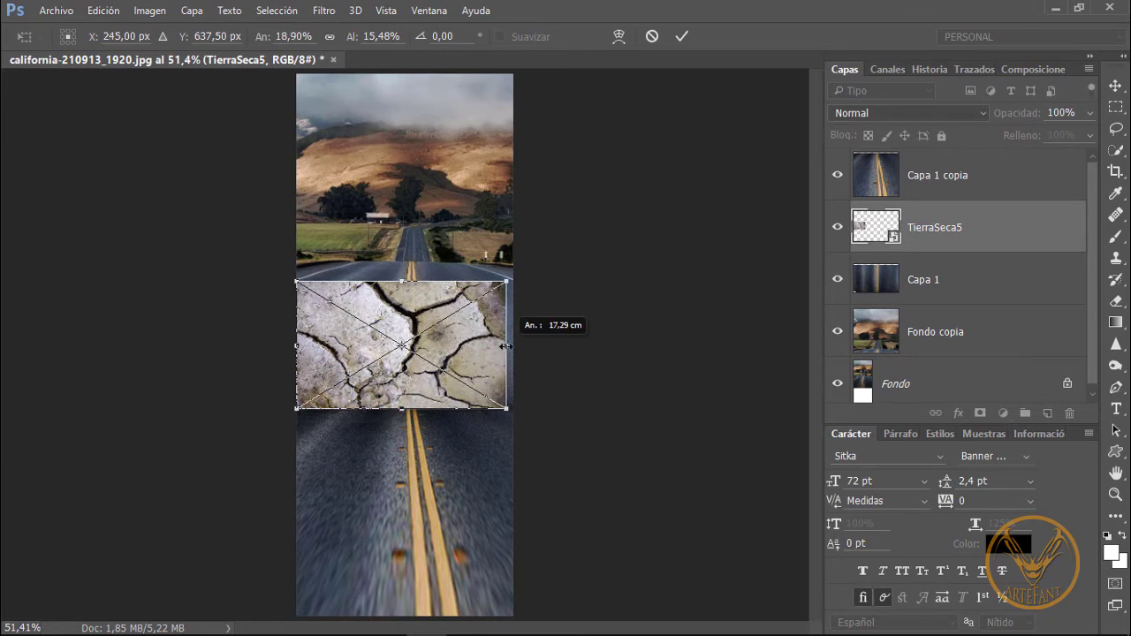
click(681, 36)
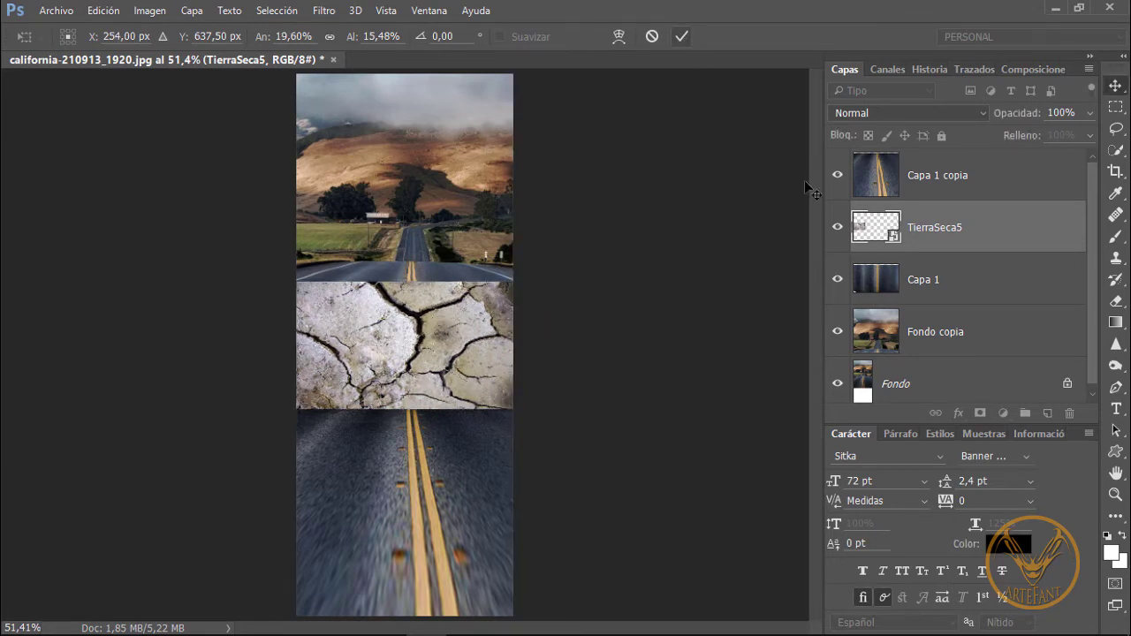
Step: Clip TierraSeca5 to the road layer with Color más oscuro blending so only dark cracks show
alt+click(961, 253)
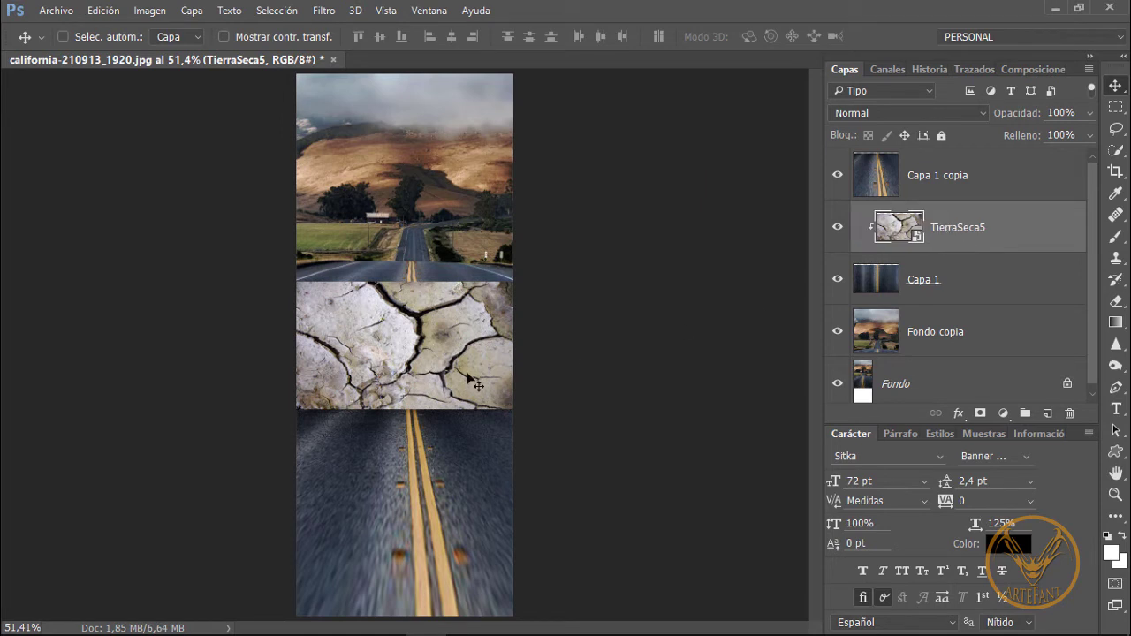
click(888, 114)
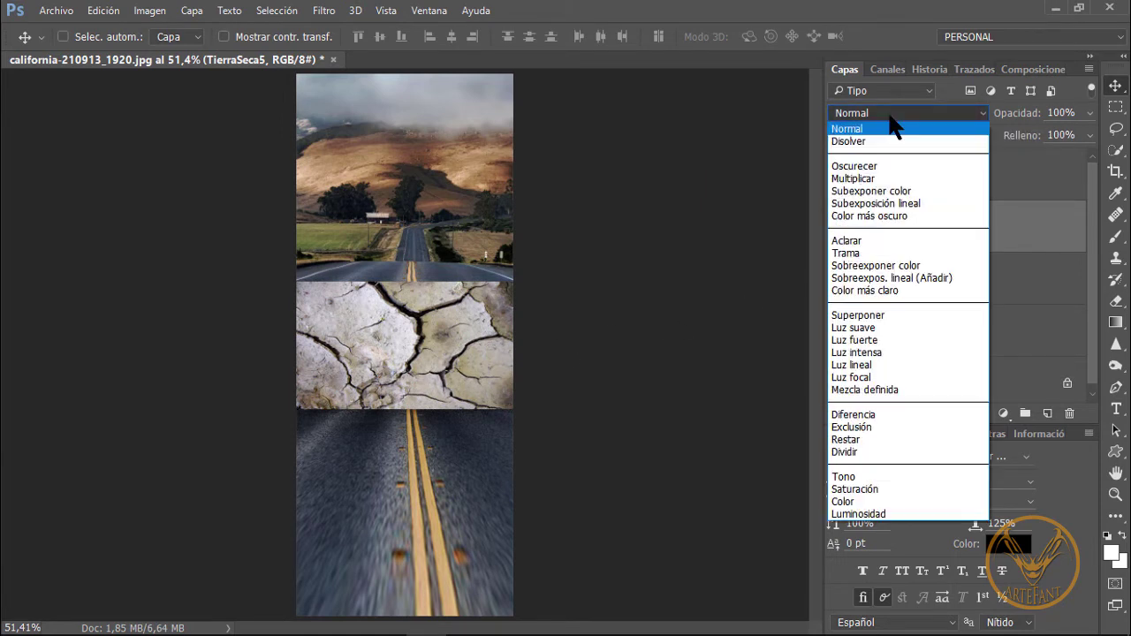
click(877, 189)
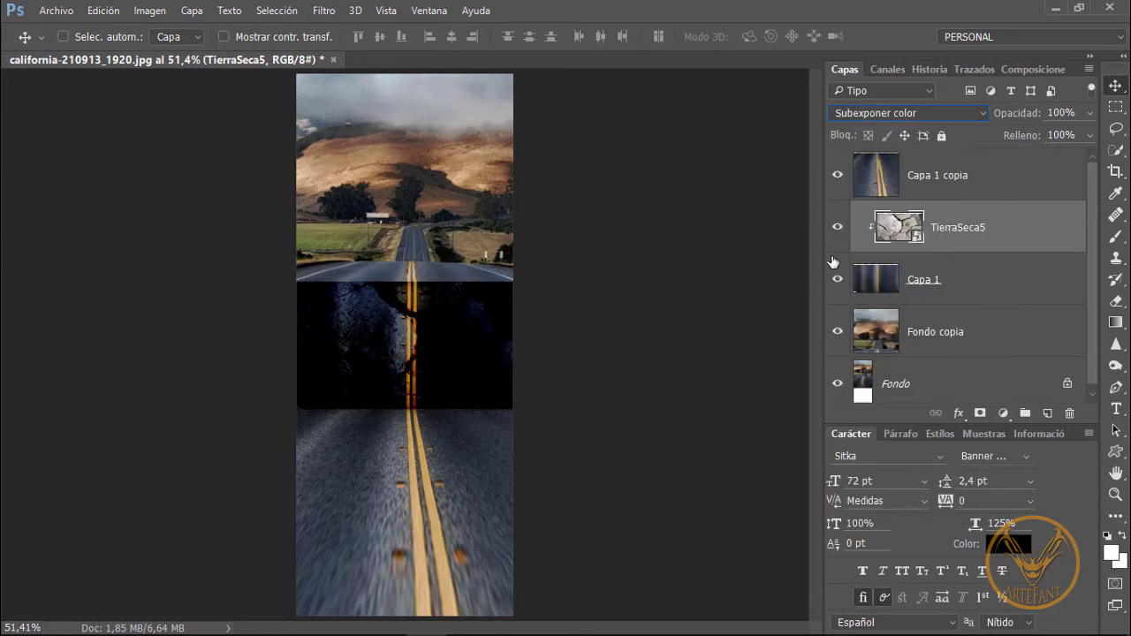
key(Down)
key(Down)
key(Down)
key(Up)
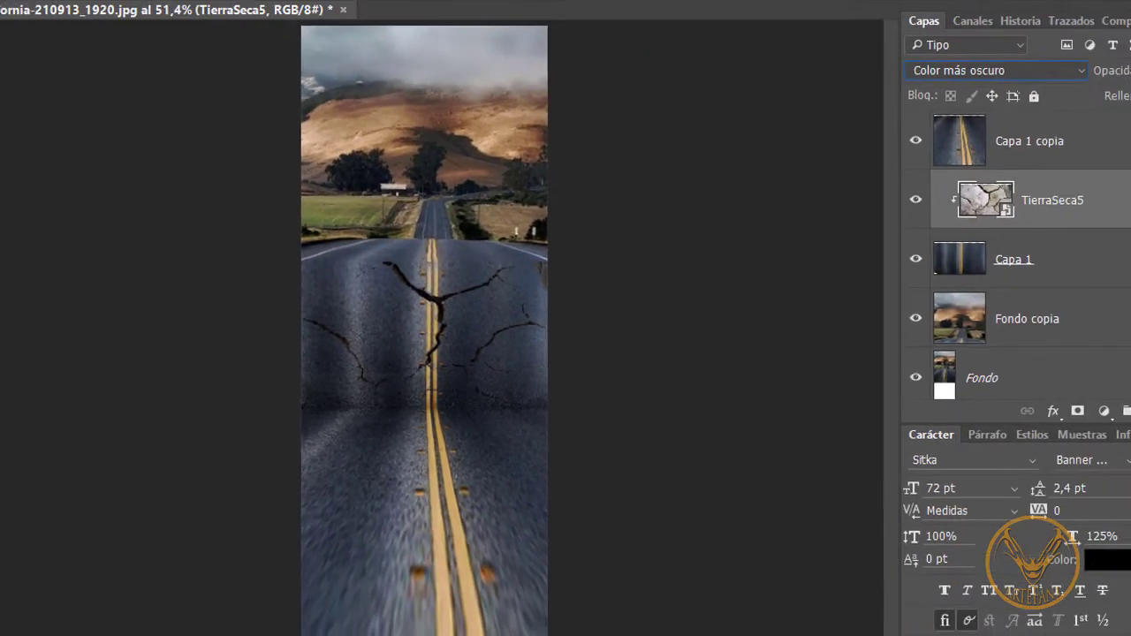
click(147, 10)
click(181, 130)
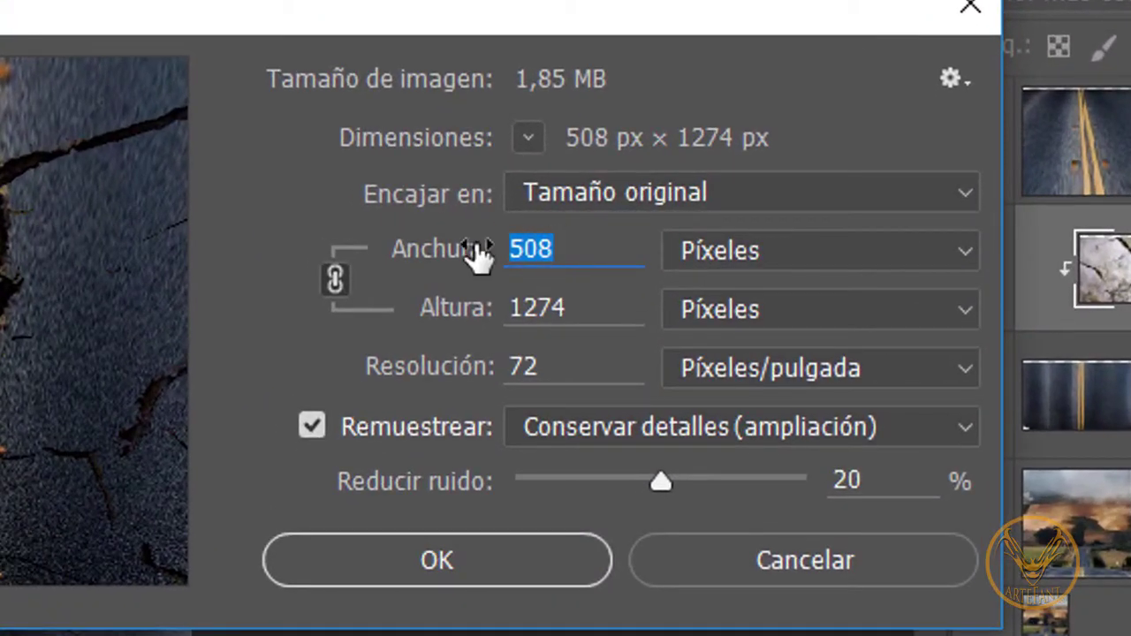
Step: Resize the image to 1300 px wide (1300 × 3260) with linked proportions
text(13)
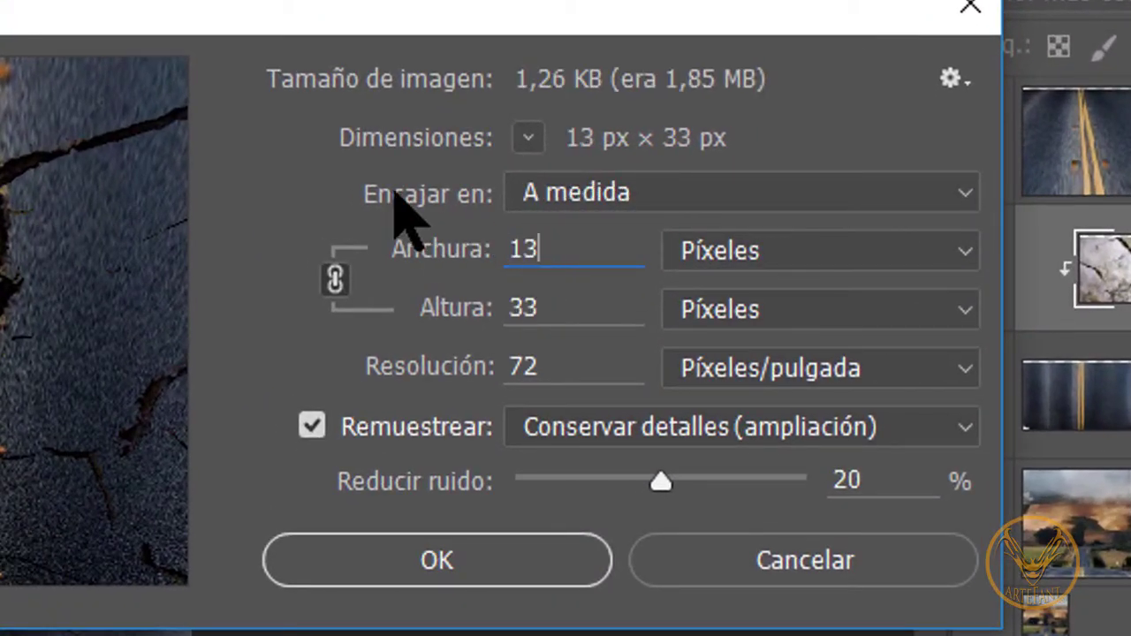
text(00)
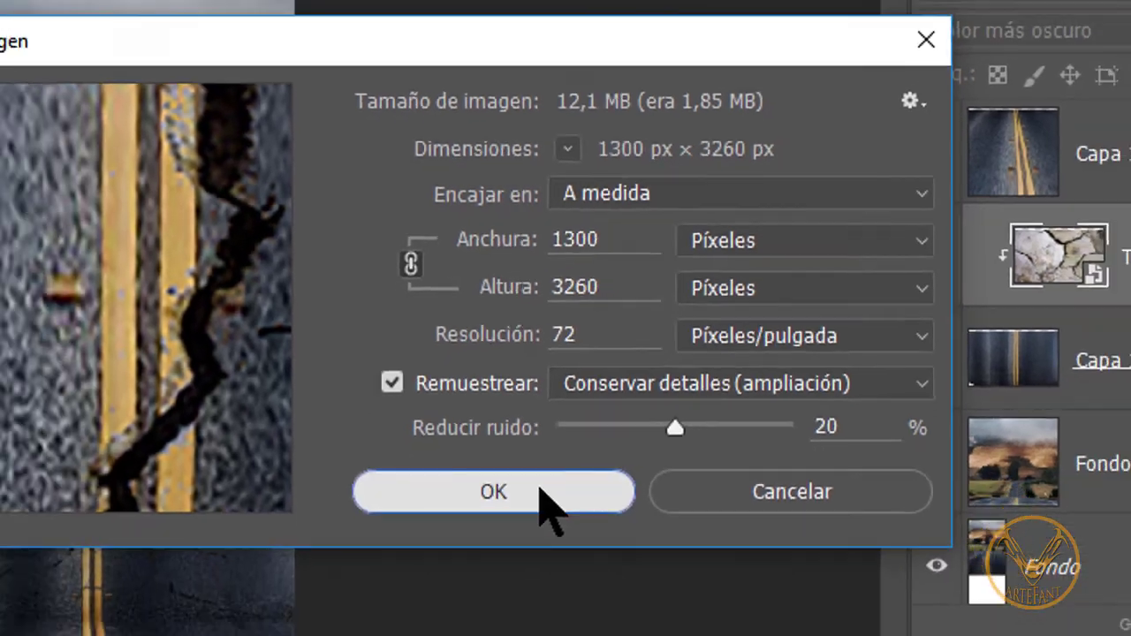
click(492, 565)
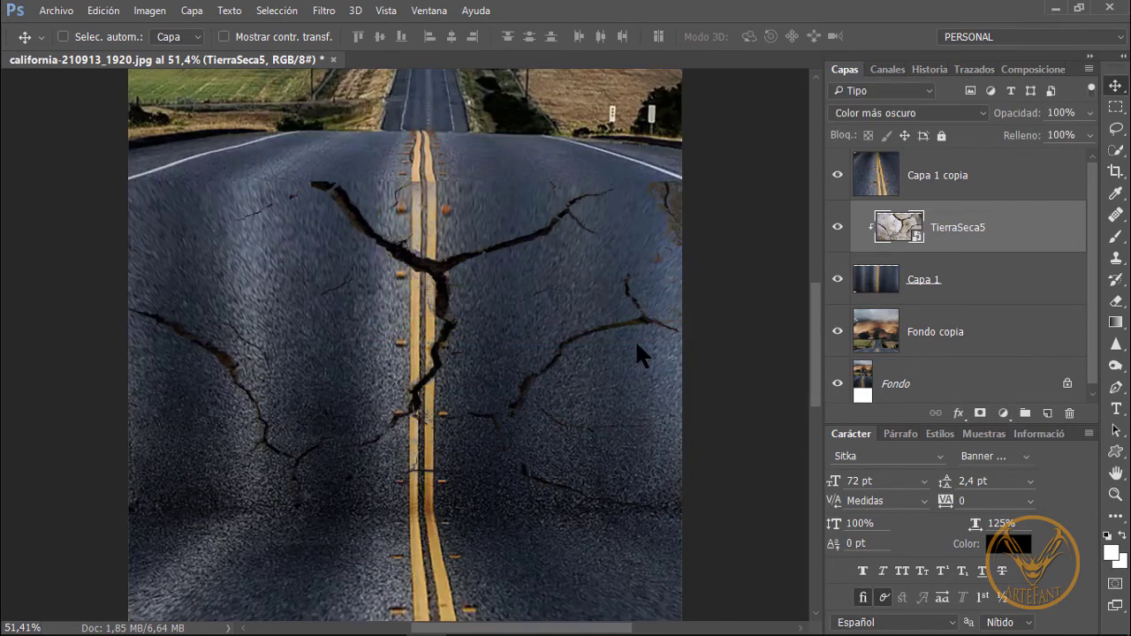
Step: With Capa 1 copia selected, stamp all visible layers into a new merged Capa 2
key(ctrl+0)
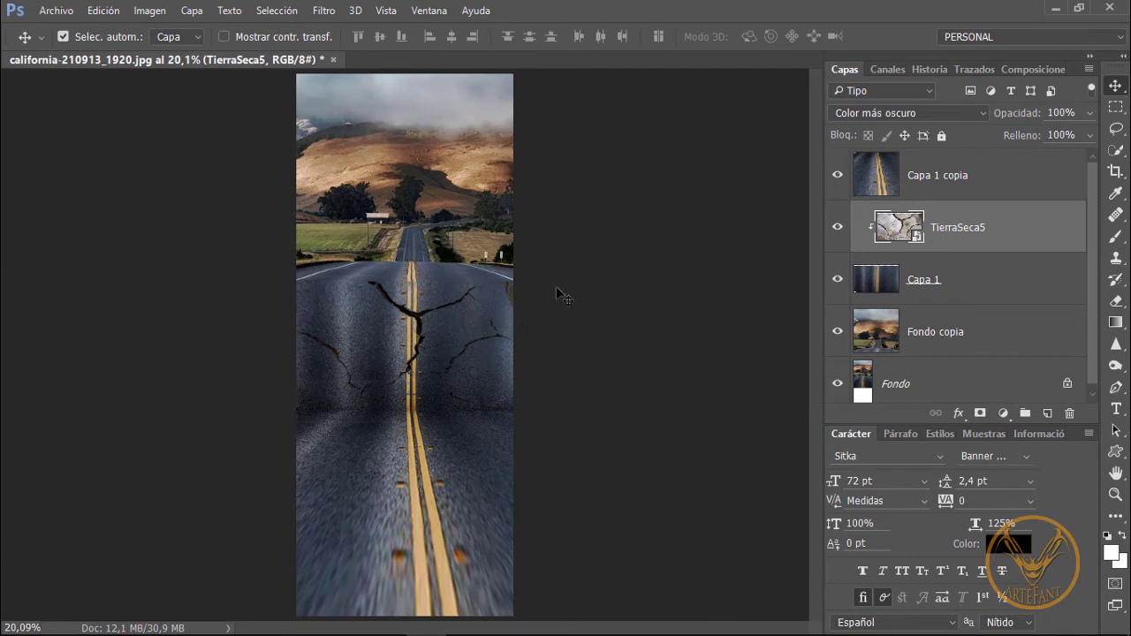
key(ctrl+plus)
key(ctrl+plus)
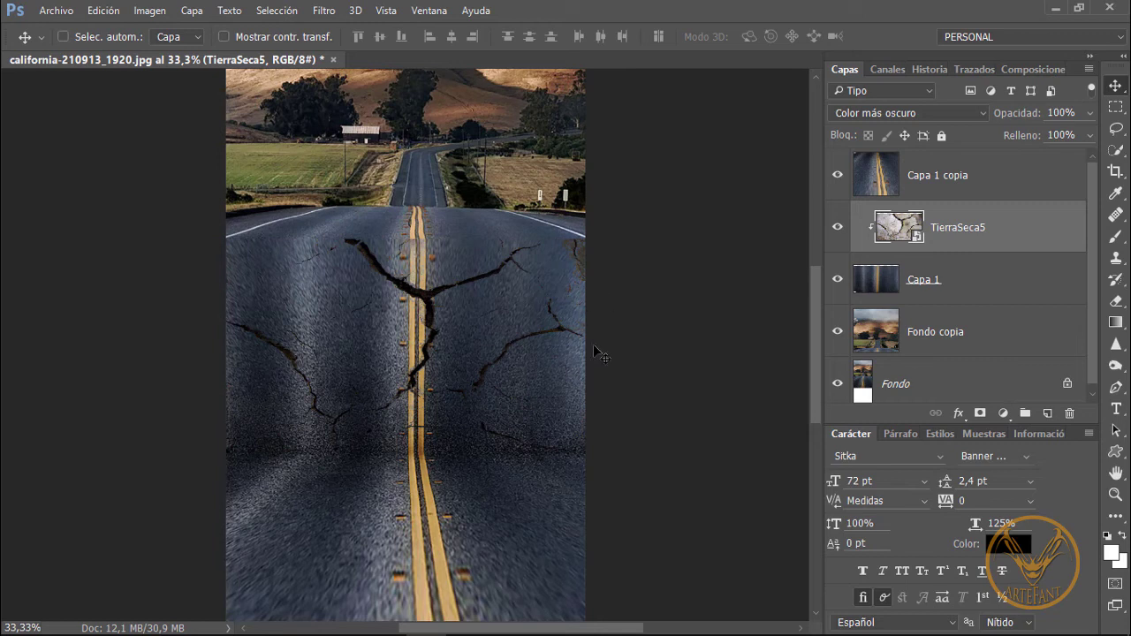
click(996, 169)
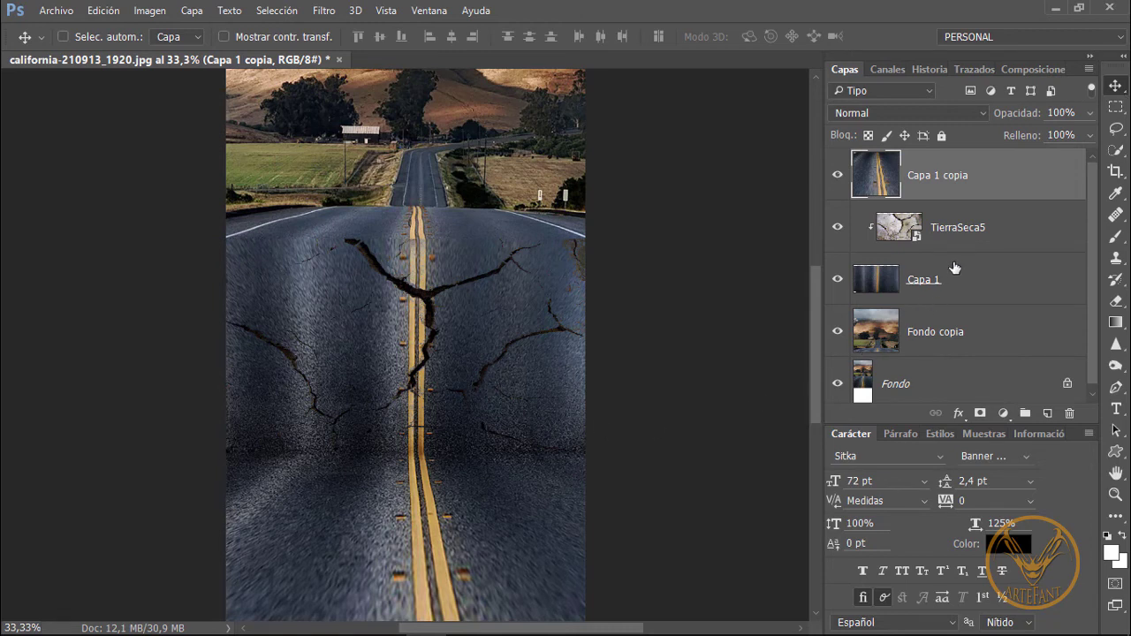
key(ctrl+alt+shift+e)
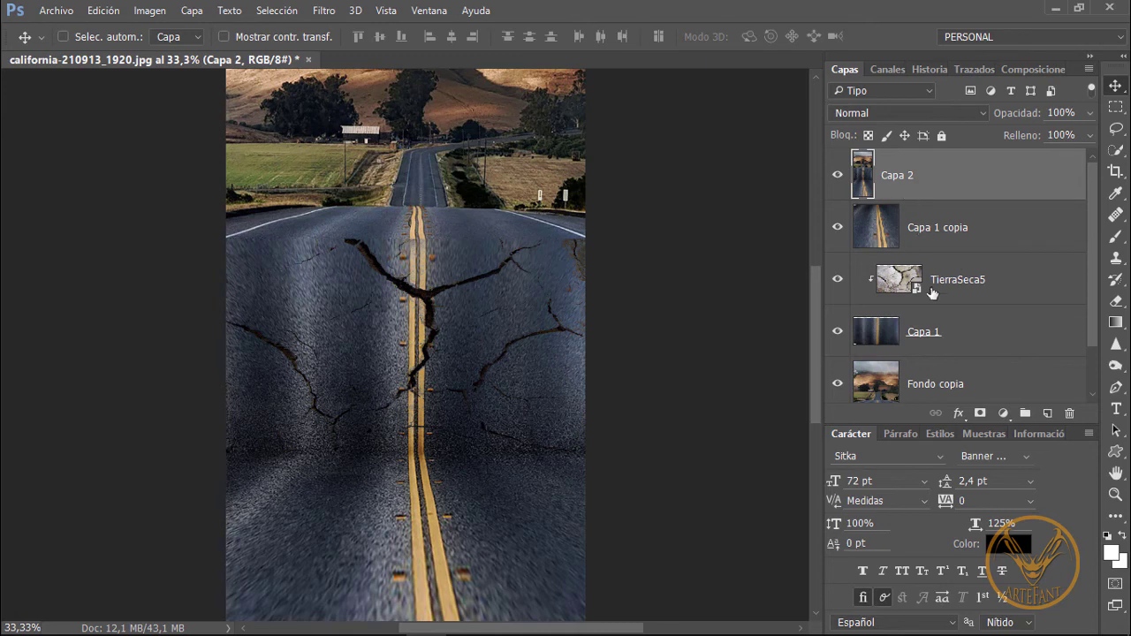
Step: Burn a dark shadow band across the road's fold, then delete the Capa 2 layer
click(1116, 366)
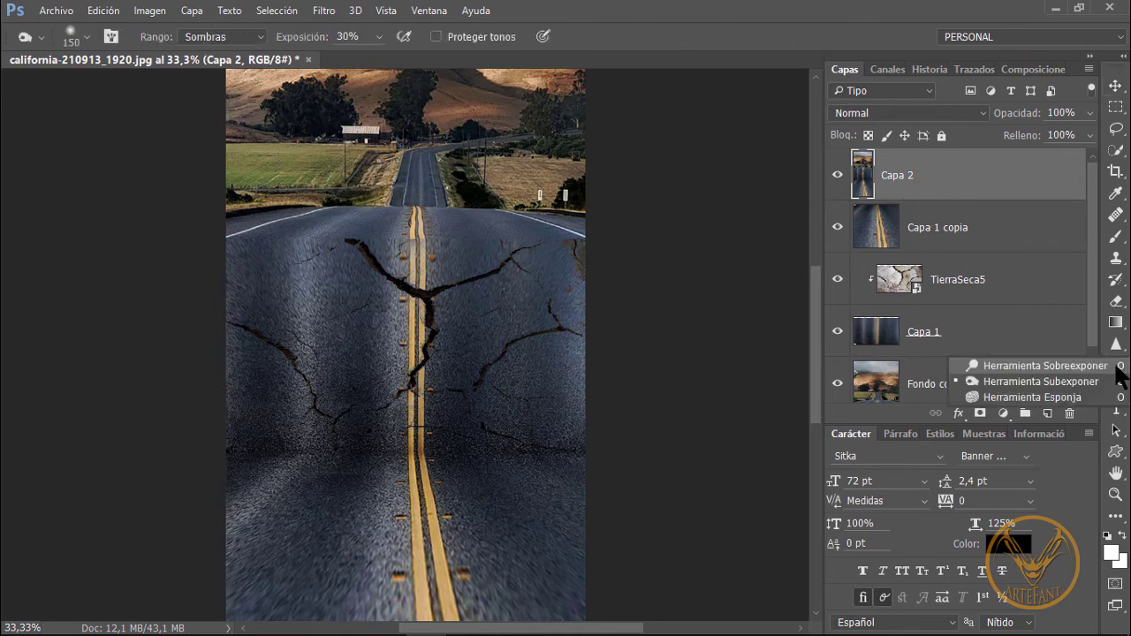
click(1016, 363)
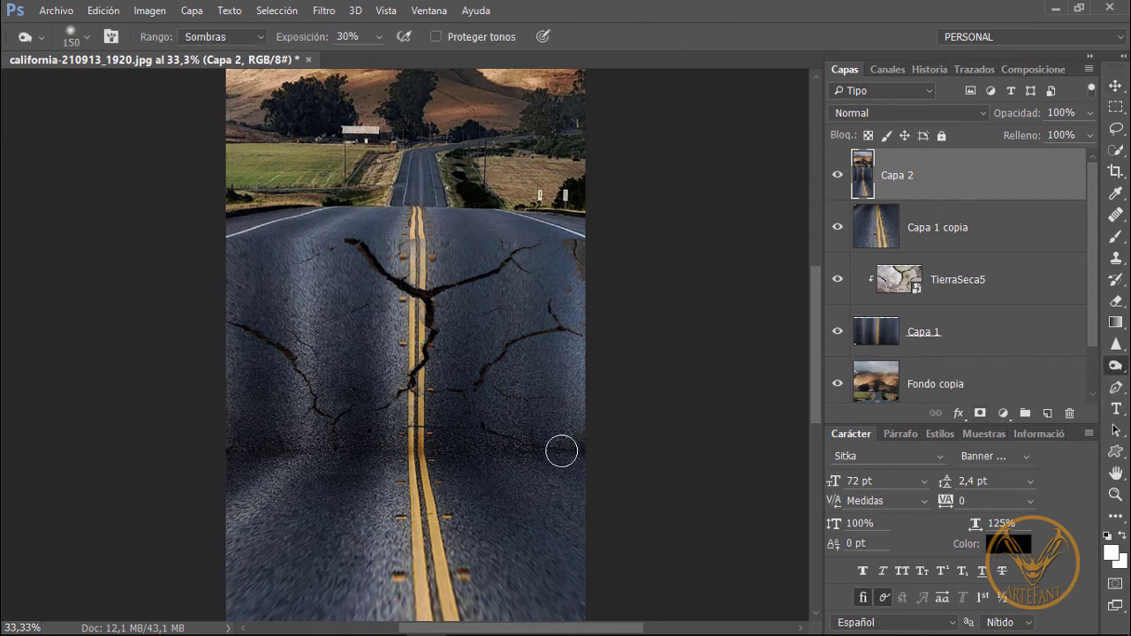
drag(566, 451, 227, 455)
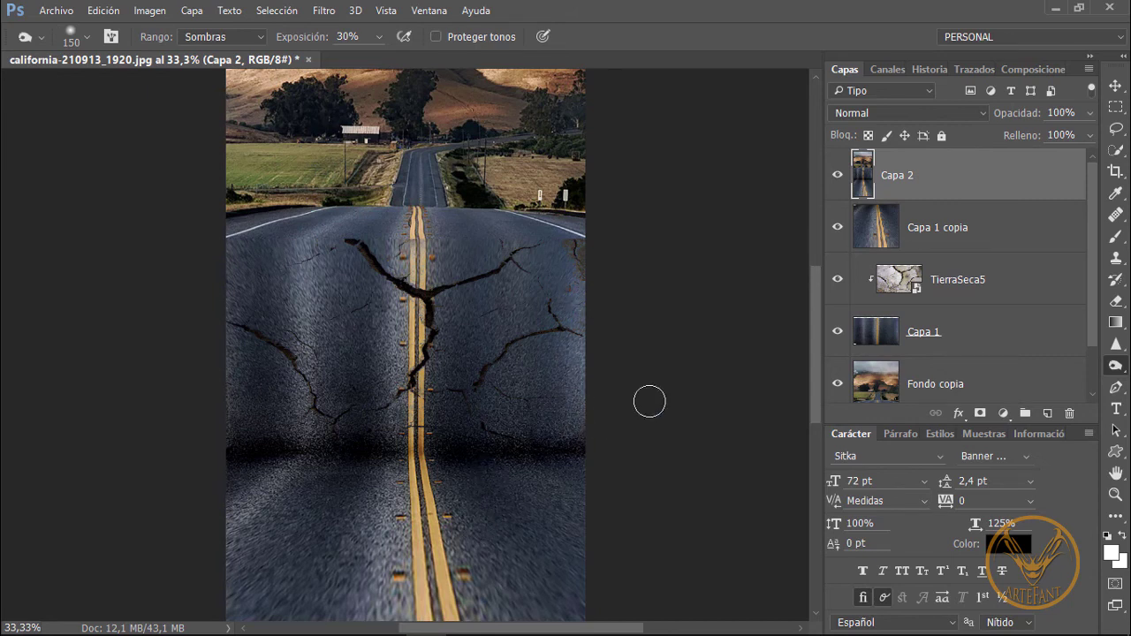
drag(1053, 178, 1070, 414)
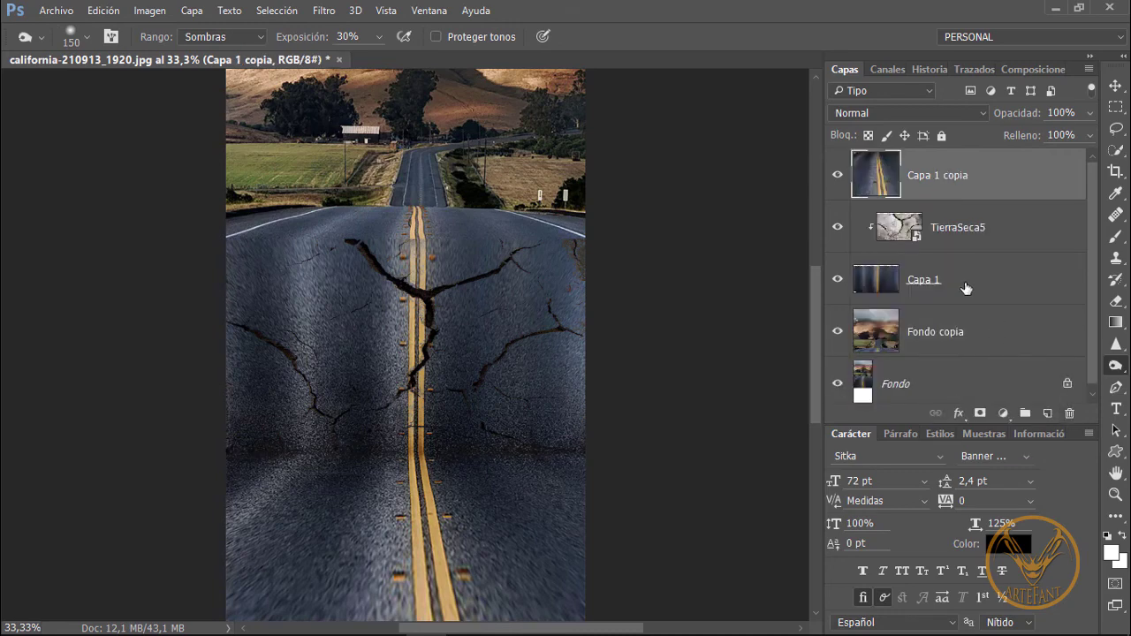
Step: Toggle the lower road copy's visibility and enlarge it slightly with Free Transform
click(837, 176)
click(837, 176)
key(ctrl+t)
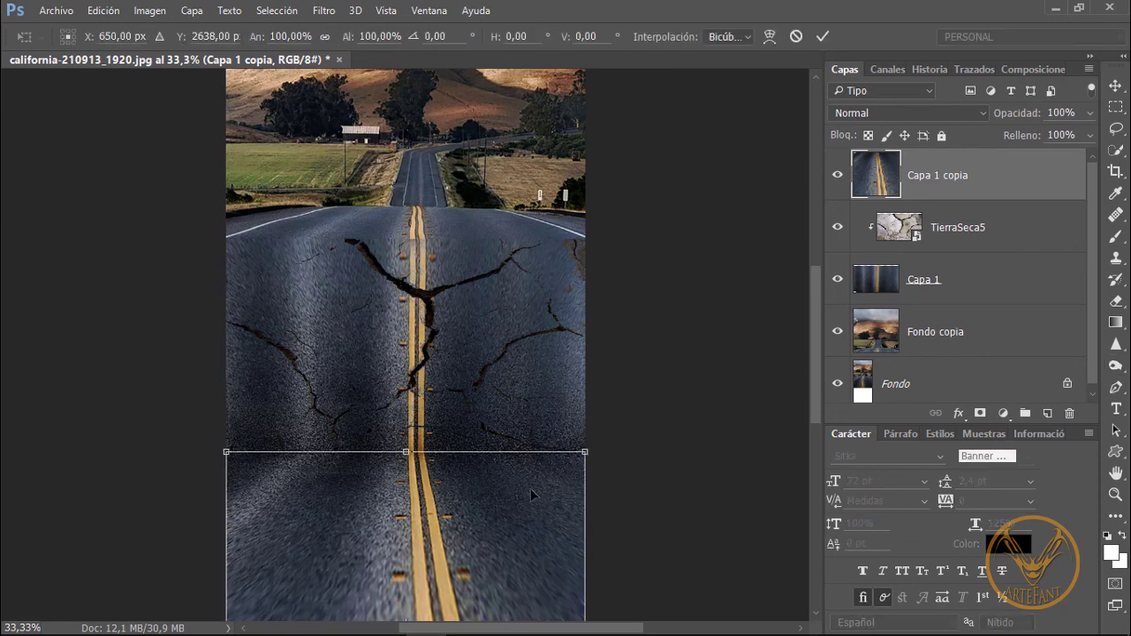
key(ctrl+minus)
key(ctrl+minus)
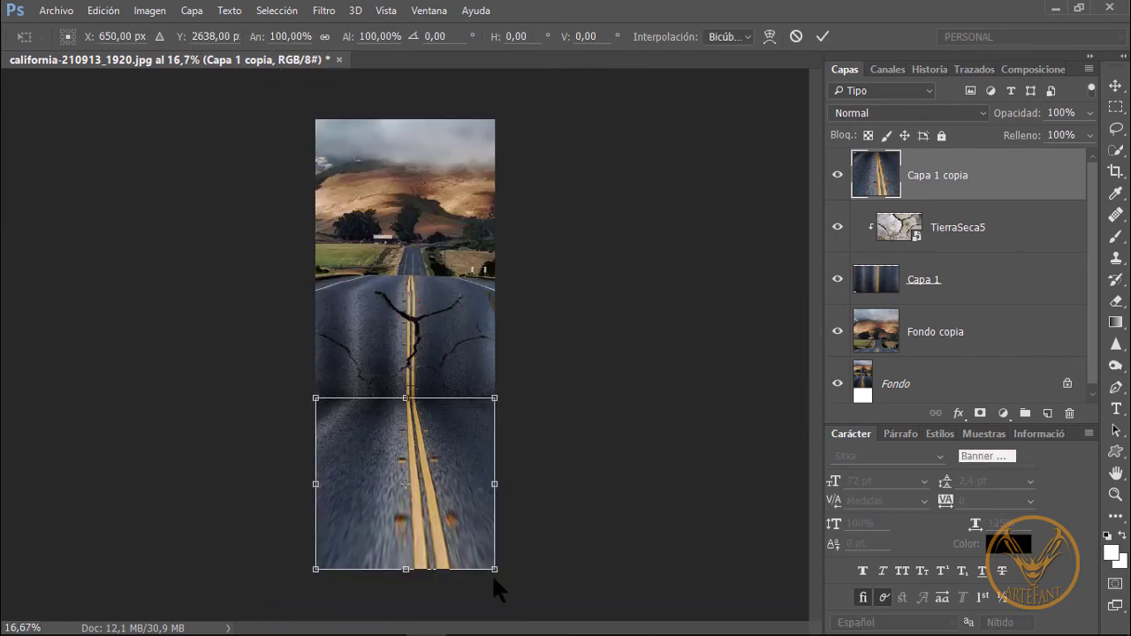
drag(494, 570, 497, 572)
Step: Spread the road's bottom corners outward with a Perspective transform and commit it
right_click(496, 572)
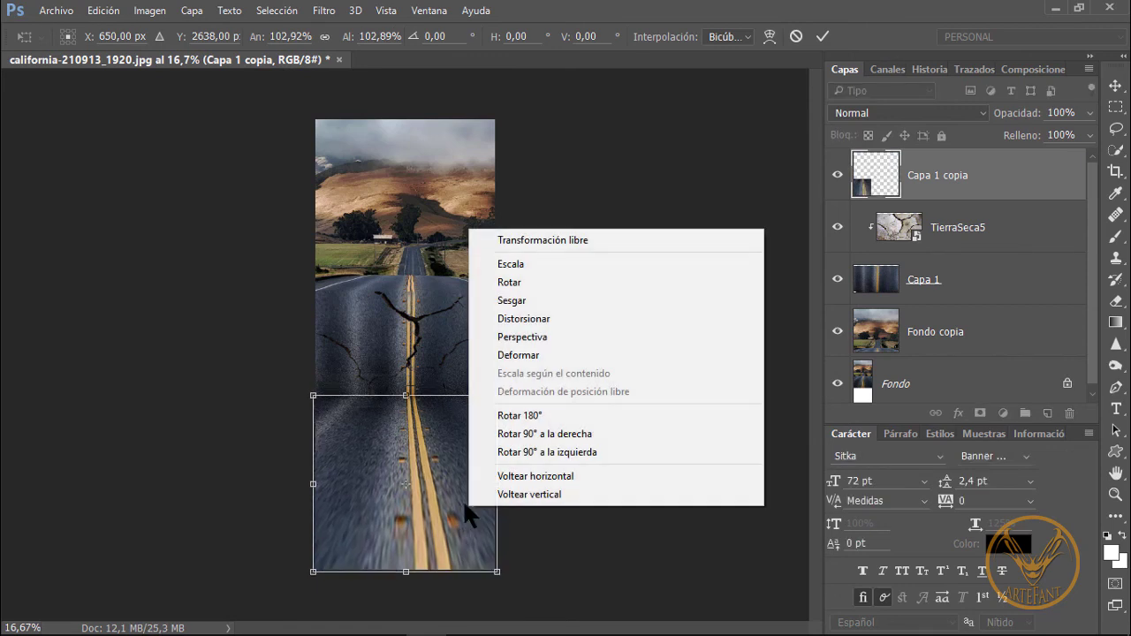
click(522, 337)
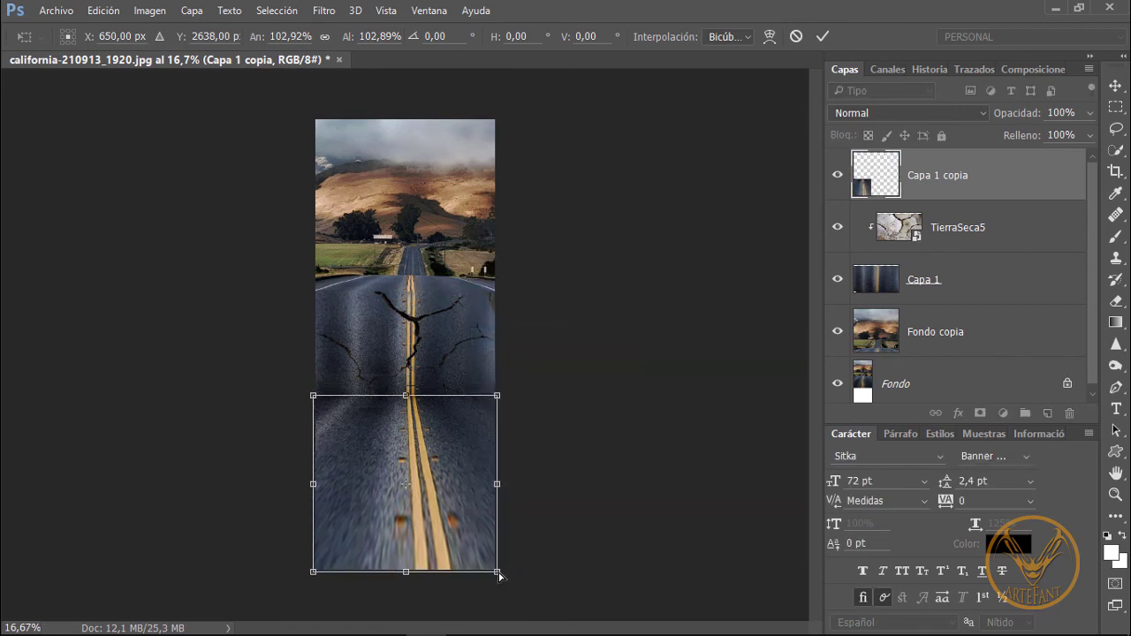
drag(497, 573, 583, 572)
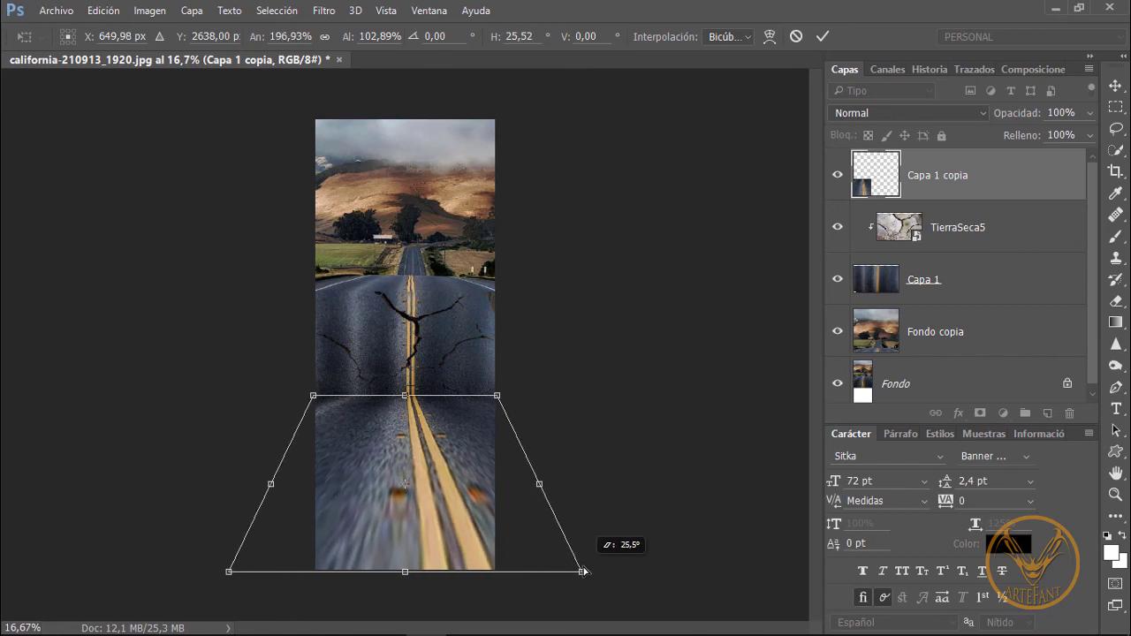
click(828, 30)
key(o)
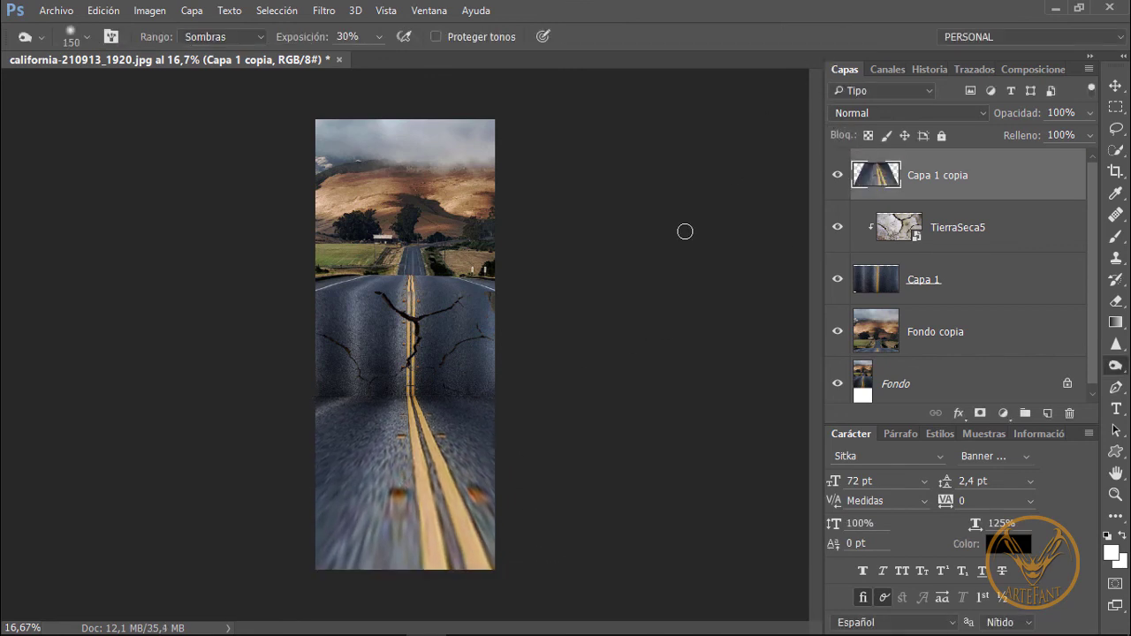
key(ctrl+plus)
key(ctrl+plus)
key(ctrl+plus)
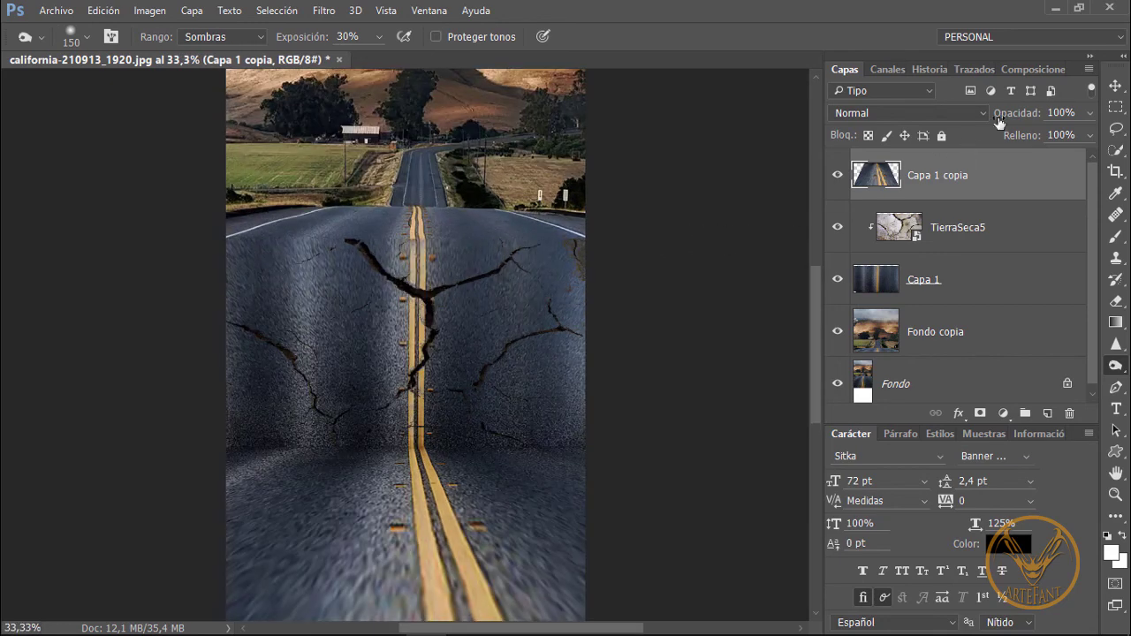
click(1113, 88)
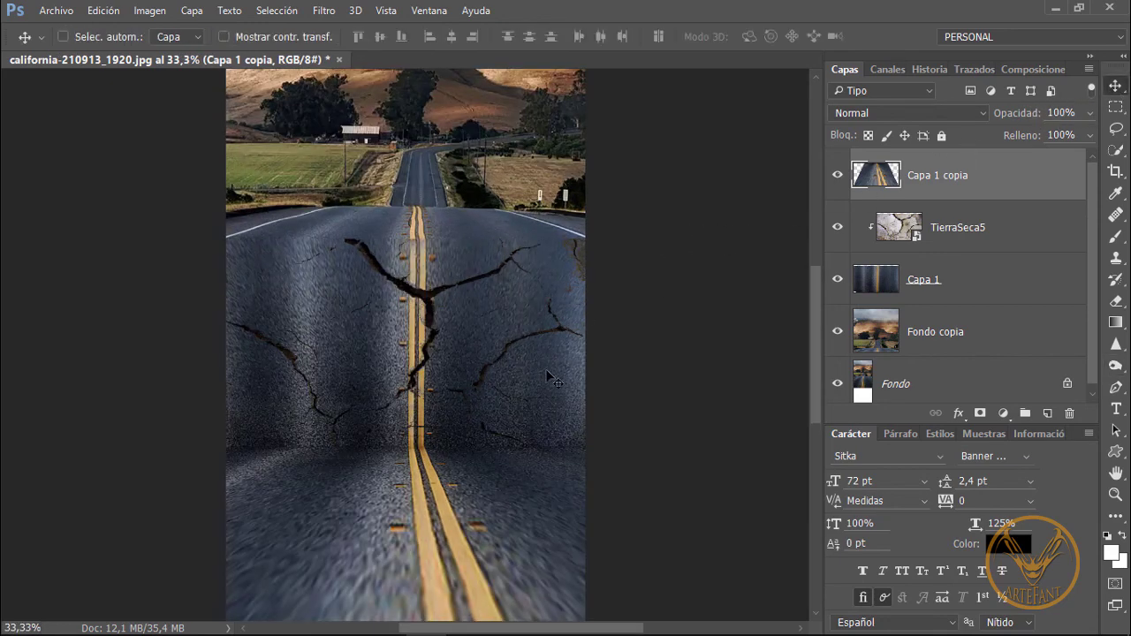